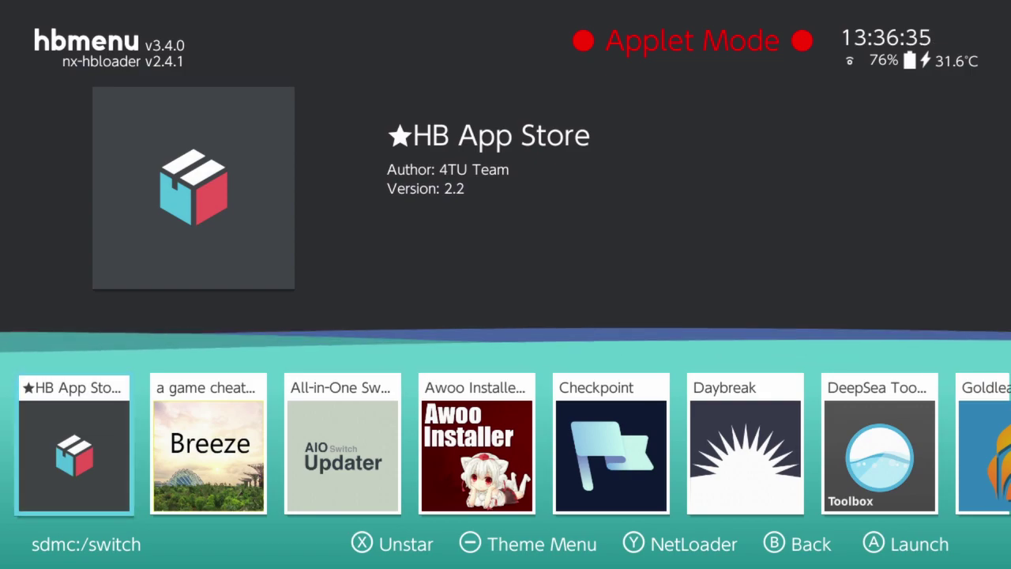
- Launch the starred HB App Store 2.2 from the hbmenu app list
key("a")
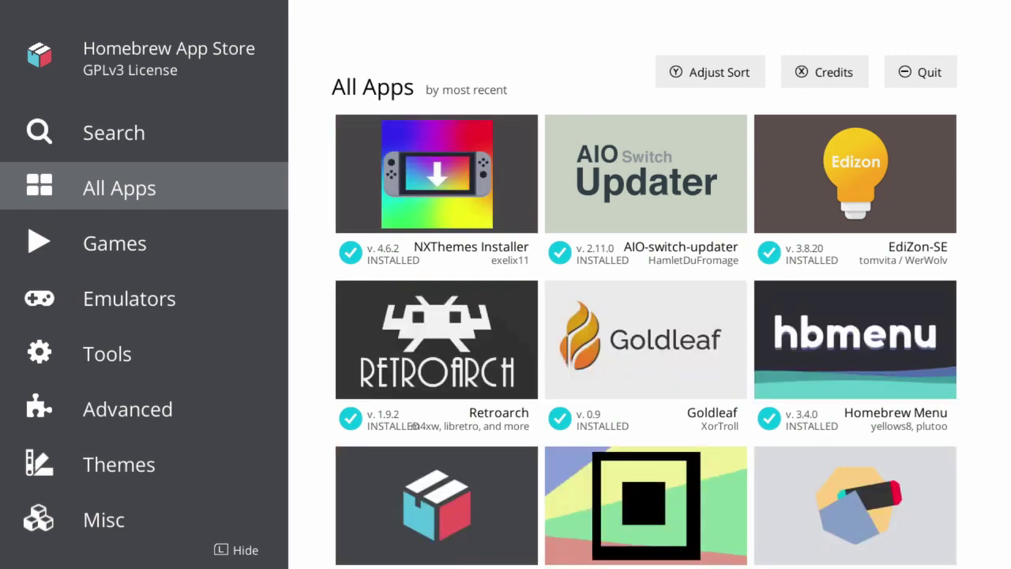
- Open the EdiZon-SE 3.8.20 package details from the All Apps grid
key("Right")
key("Right")
key("Right")
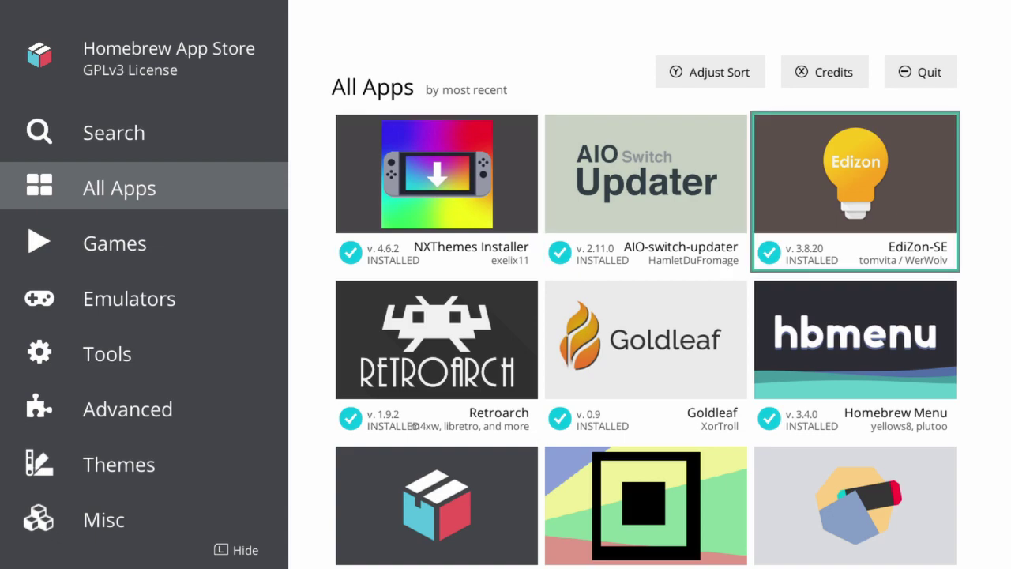
key("Return")
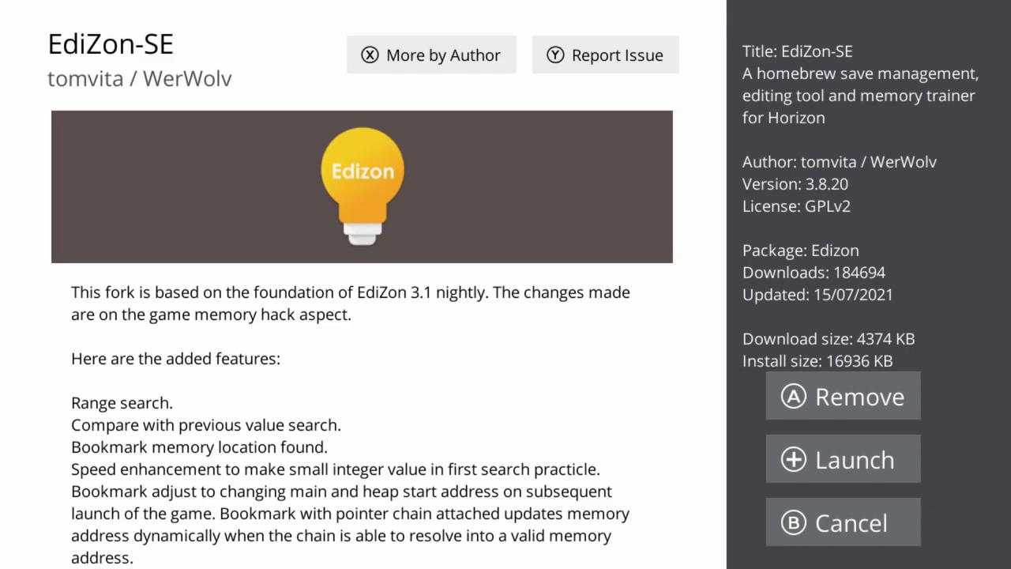
- Read through the full EdiZon-SE description, scrolling to the bottom and back up
scroll(363, 282, "down", 1)
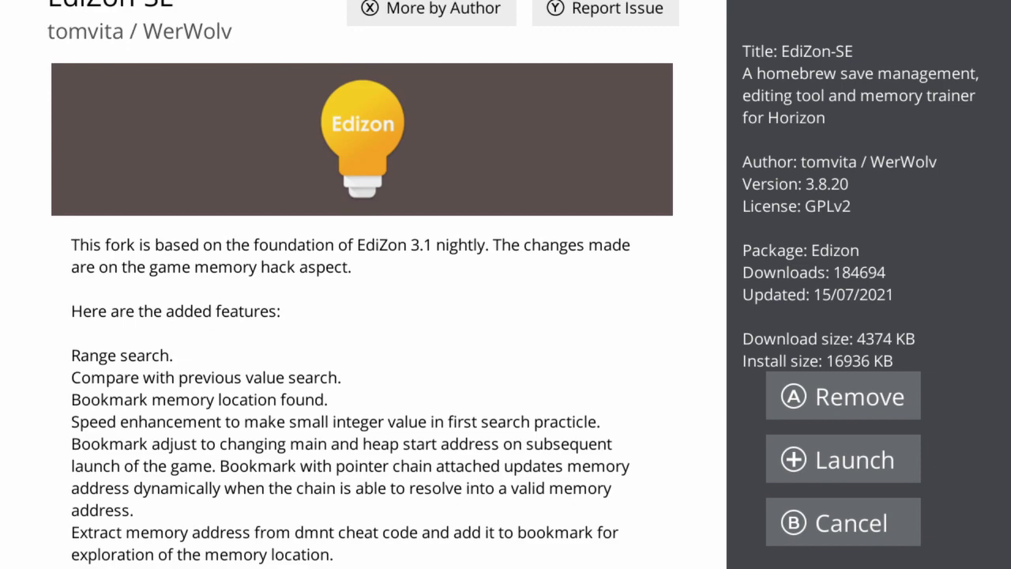
scroll(364, 283, "down", 4)
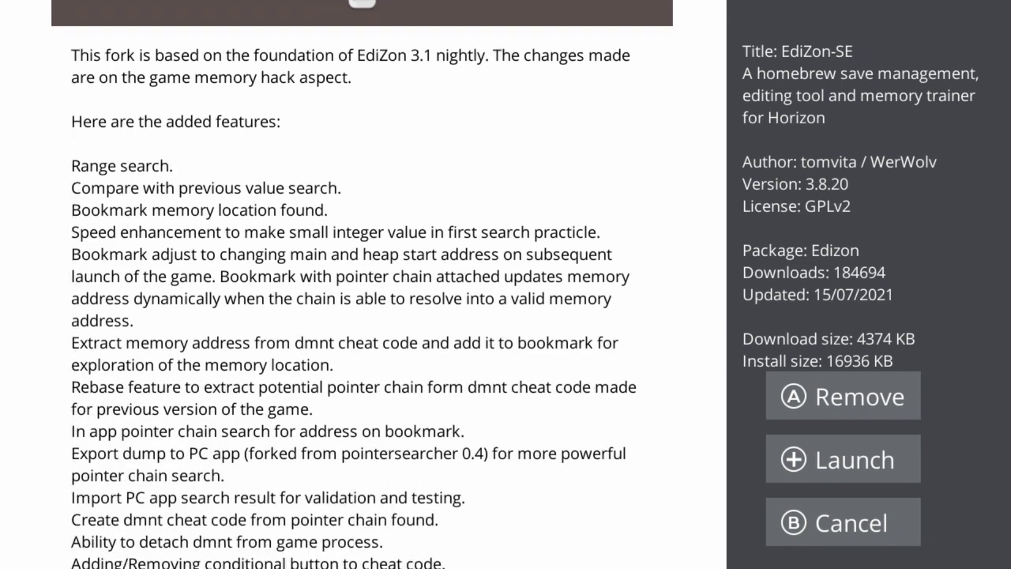
scroll(363, 282, "down", 4)
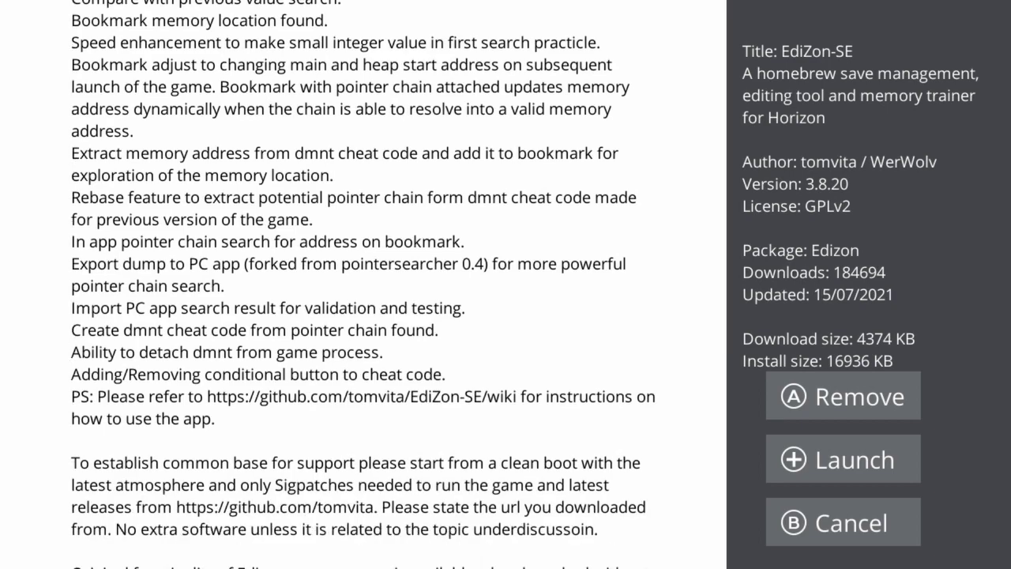
scroll(363, 282, "down", 4)
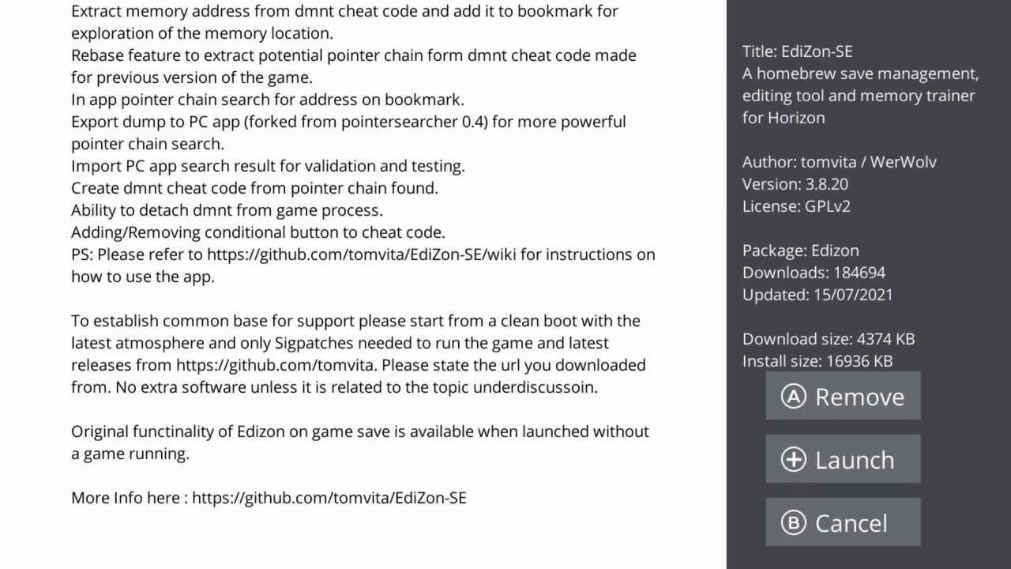
scroll(364, 282, "up", 8)
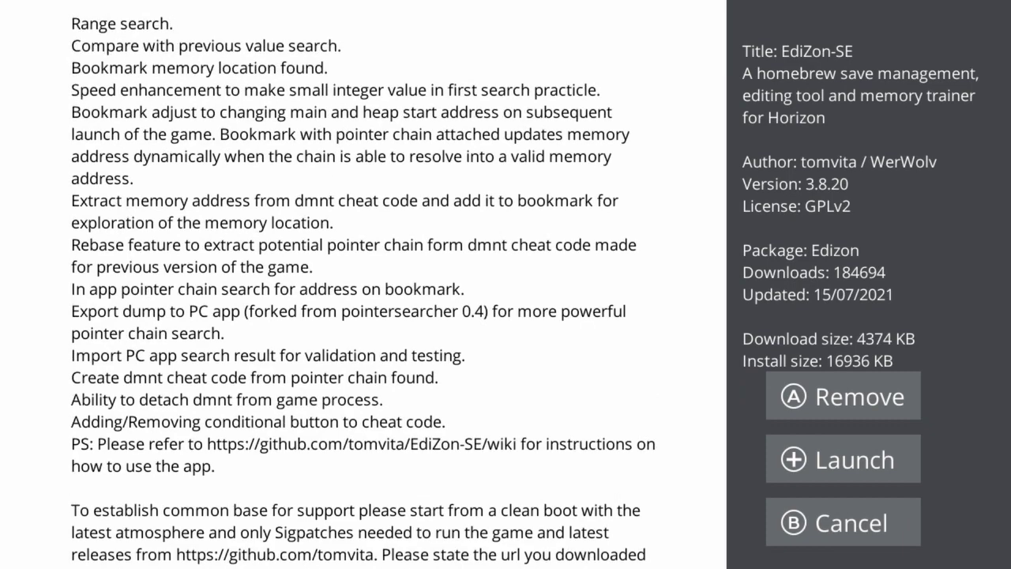
scroll(364, 282, "up", 5)
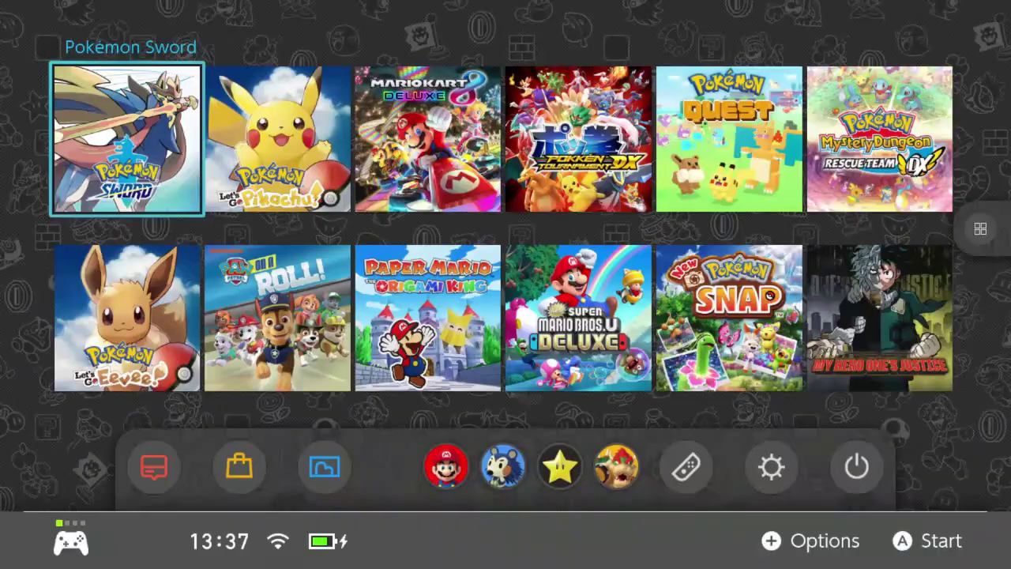
- Open hbmenu through Album and start the ★EdiZon SE tile
key("Down")
key("Down")
key("Right")
key("Return")
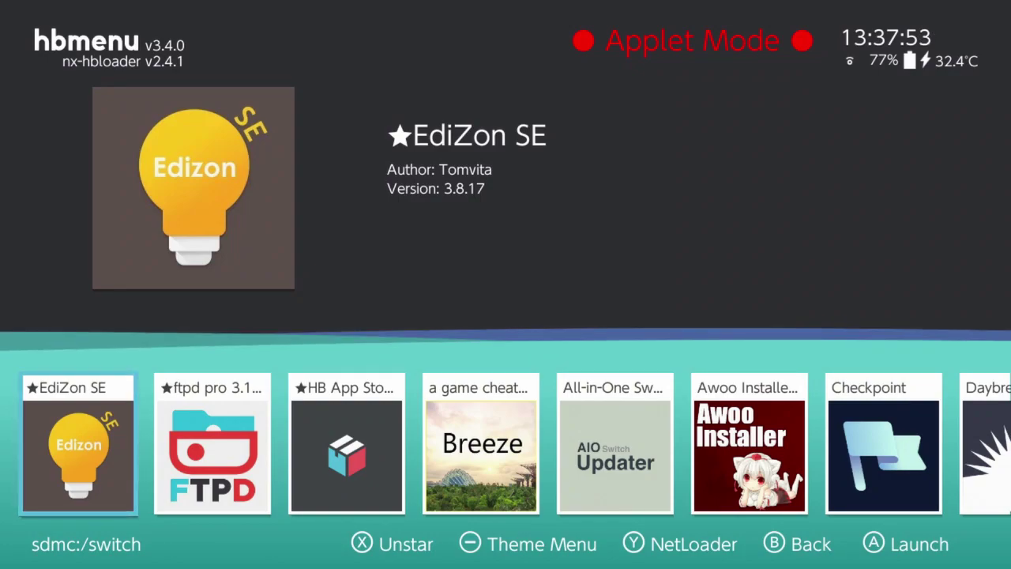
key("a")
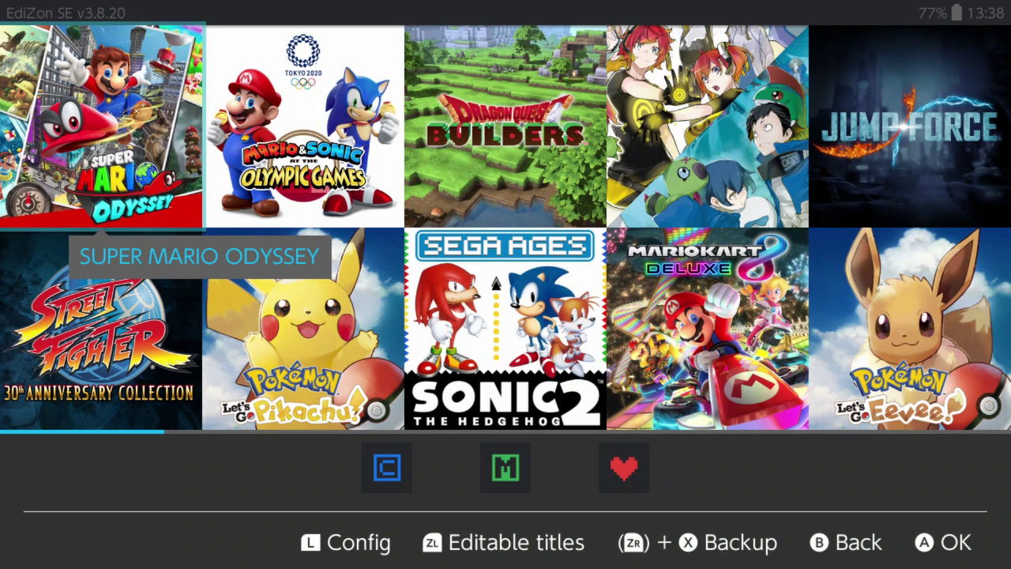
- Browse through the installed games in the EdiZon SE title grid
key("Right")
key("Right")
key("Right")
key("Right")
key("Right")
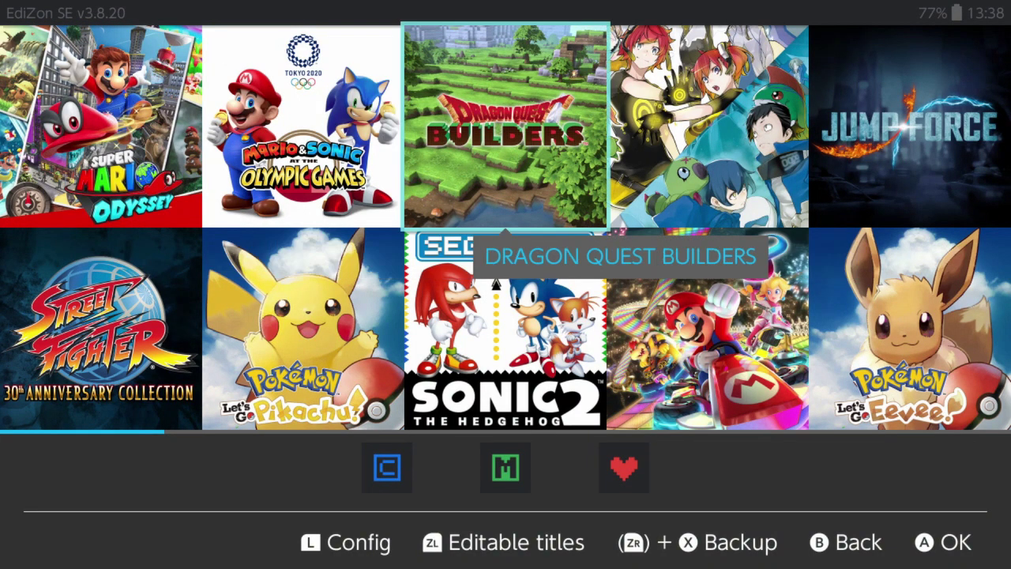
key("Right")
key("Right")
key("Right")
key("Right")
key("Right")
key("Right")
key("Right")
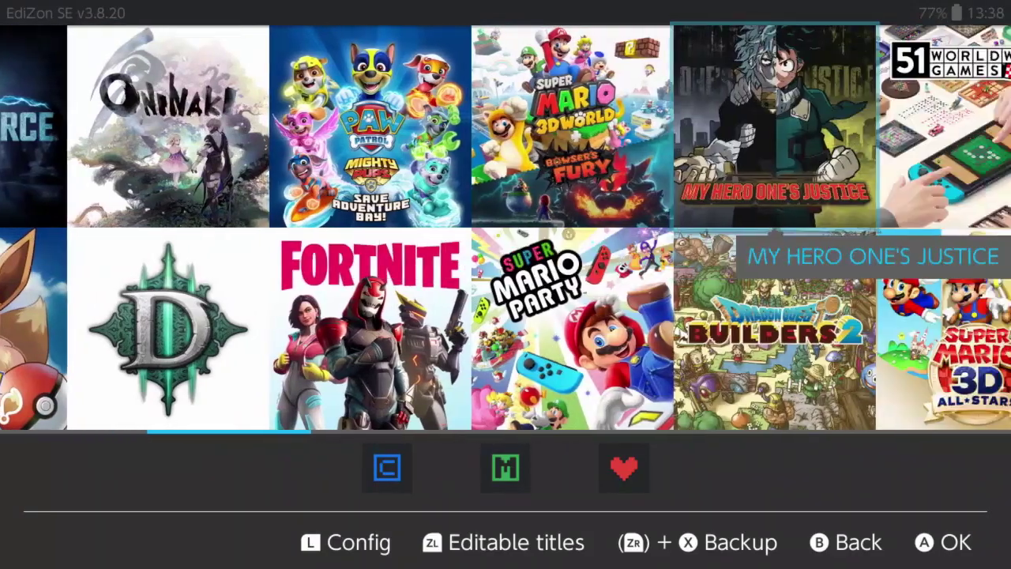
key("Right")
key("Right")
key("Right")
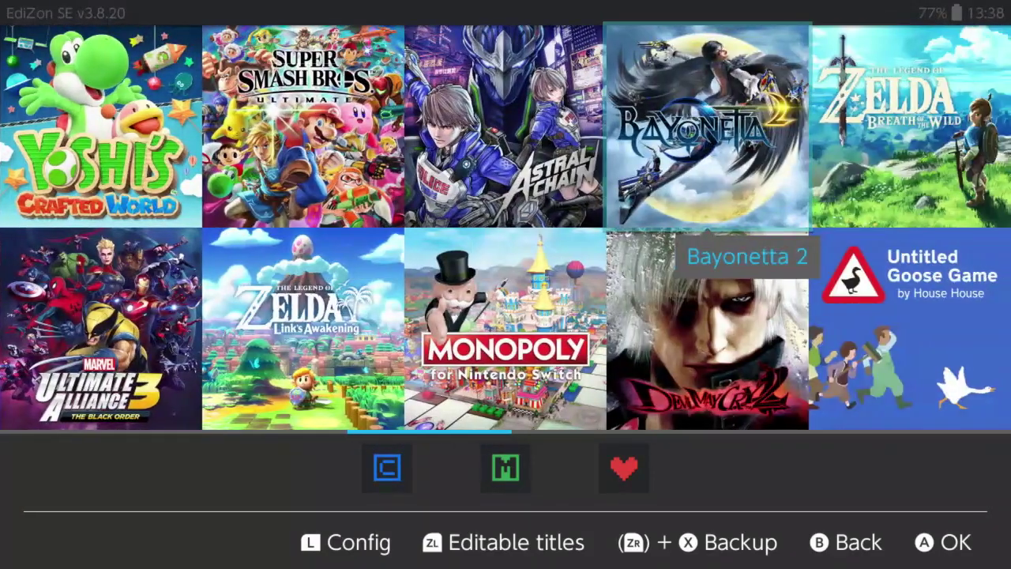
key("Down")
key("Right")
key("Right")
key("Right")
key("Right")
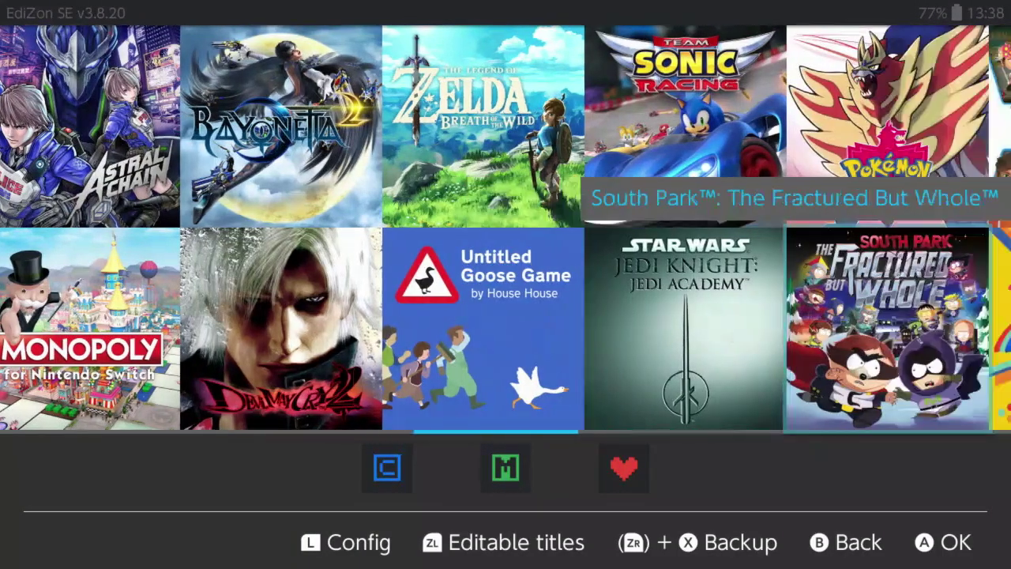
key("Left")
key("Left")
key("Left")
key("Left")
key("Left")
key("Left")
key("Left")
key("Left")
key("Left")
key("Left")
key("Left")
key("Left")
key("Left")
key("Left")
key("Left")
key("Left")
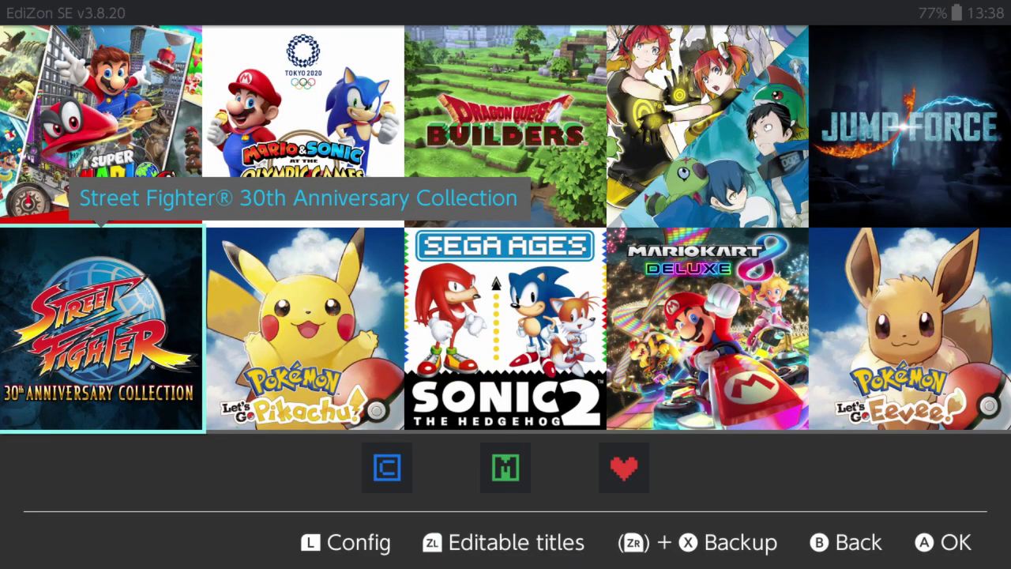
key("Right")
key("Right")
key("Up")
key("Right")
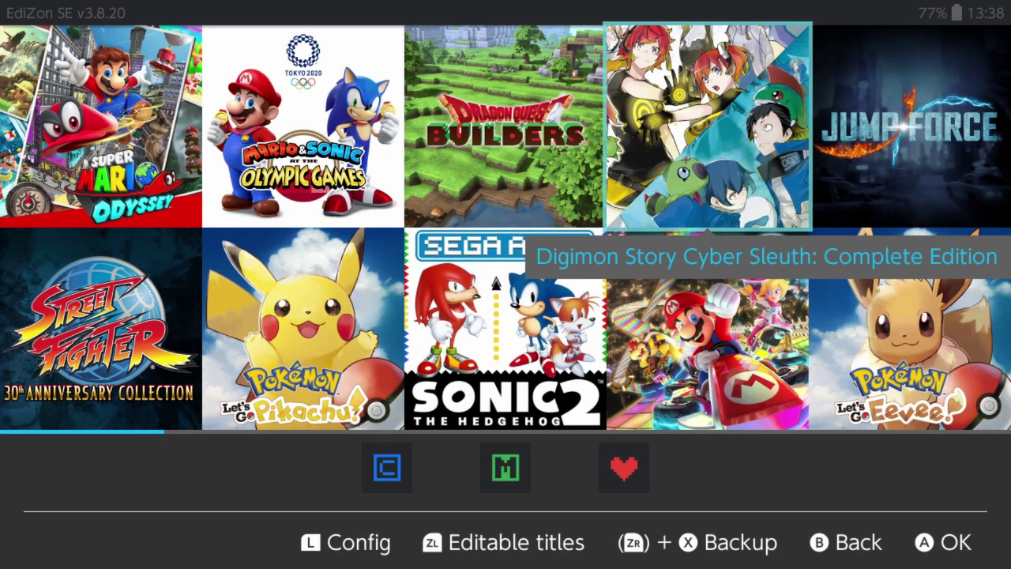
- Open the About page showing version 3.8.20 and the available 3.8.23 update
key("Down")
key("Down")
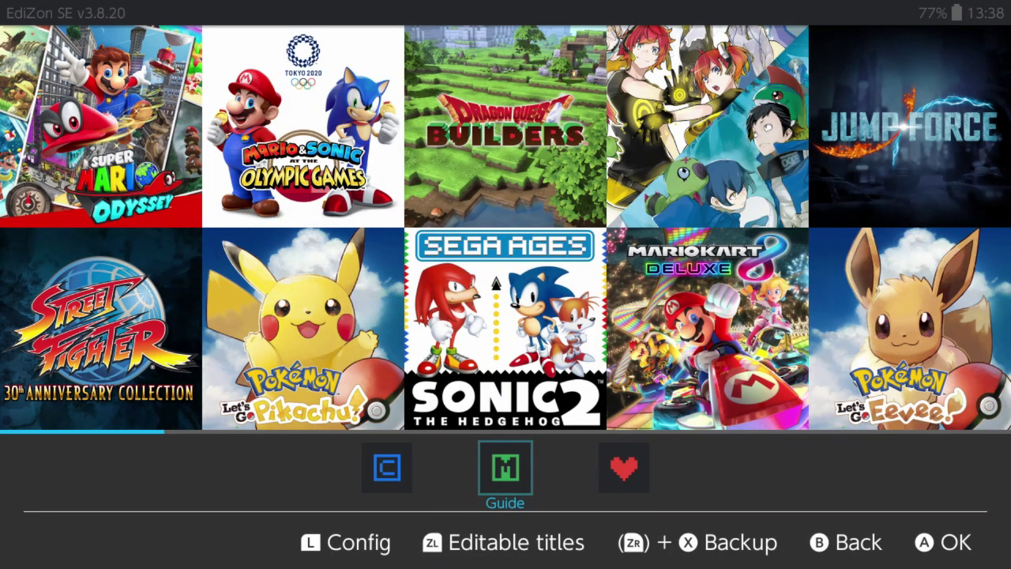
key("Left")
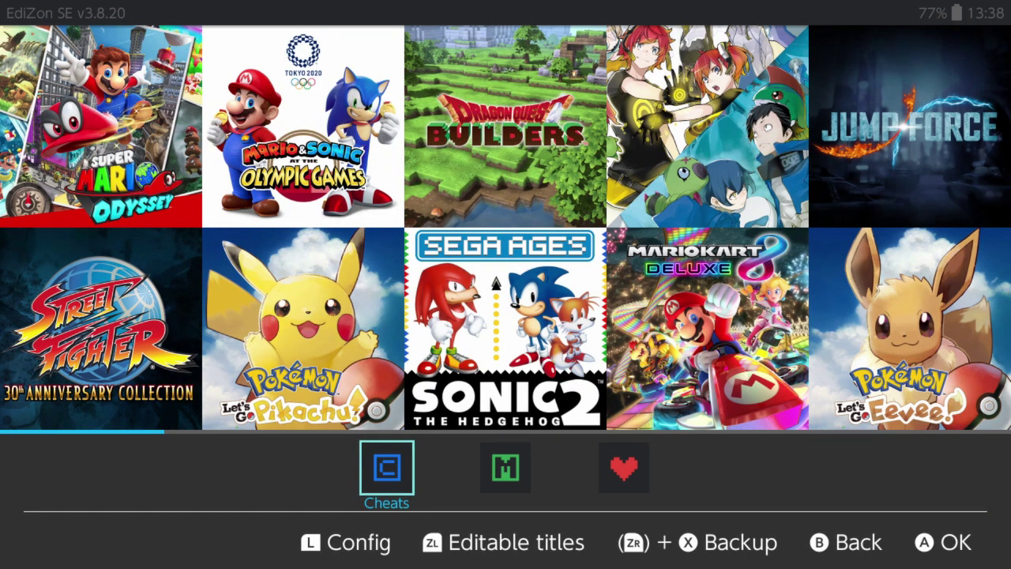
key("Right")
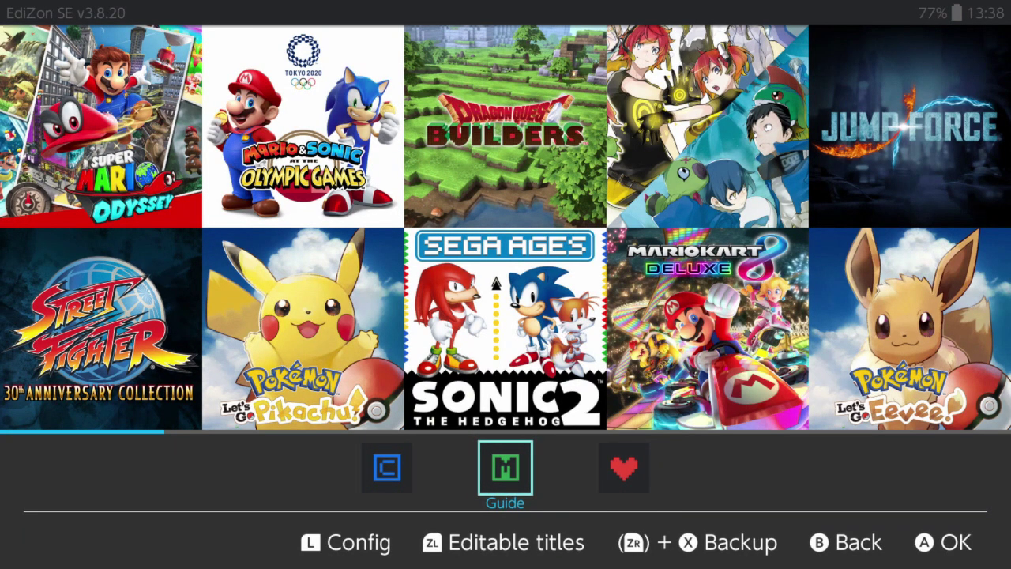
key("Right")
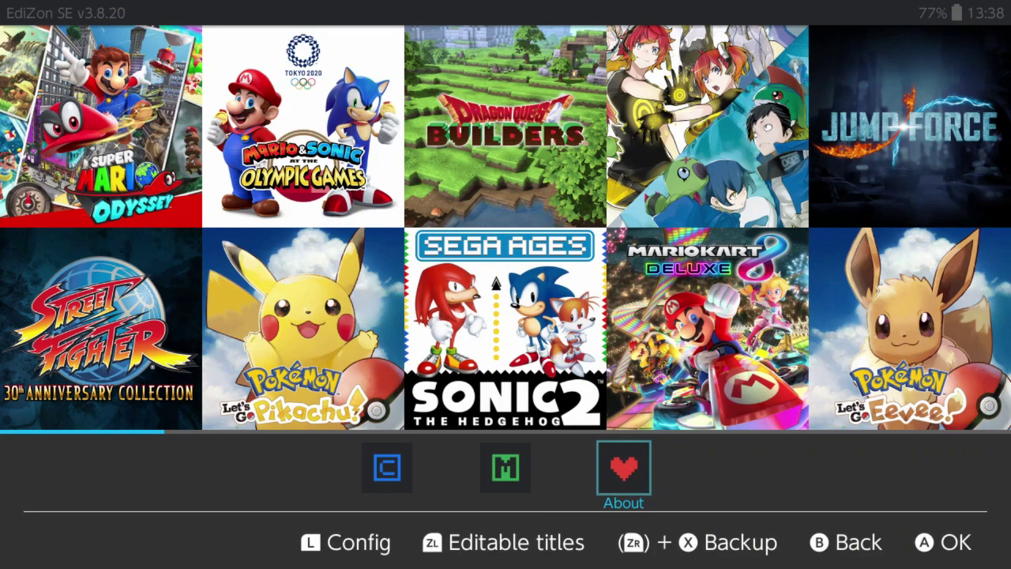
key("Return")
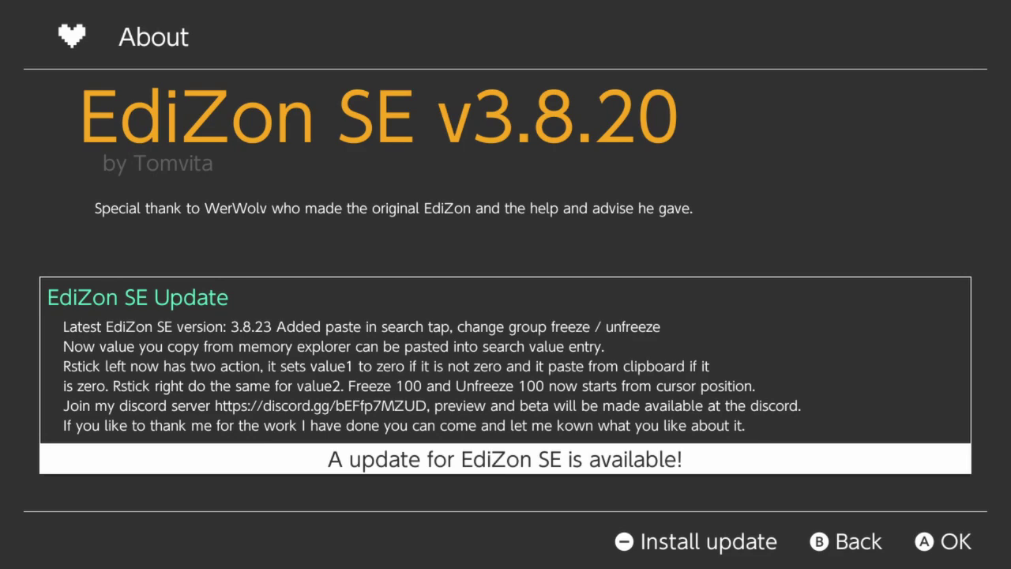
- Install the EdiZon SE 3.8.23 update, confirm completion, and exit to the HOME Menu
key("minus")
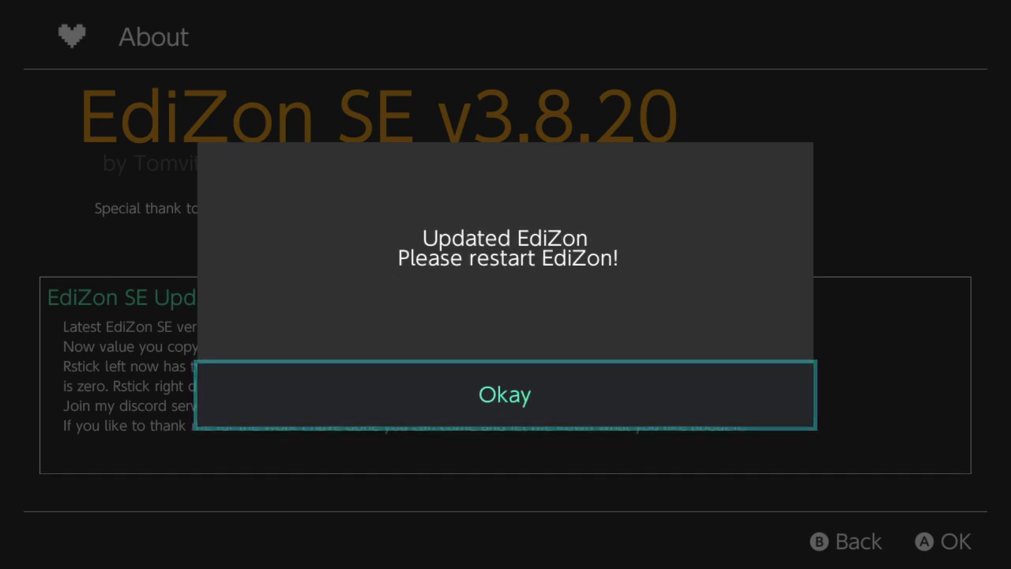
key("a")
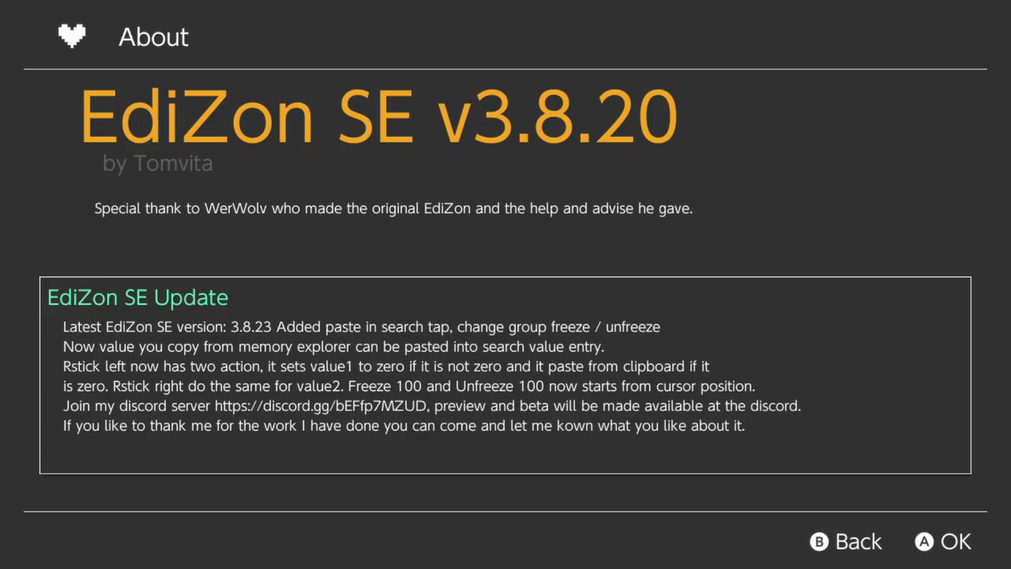
key("Home")
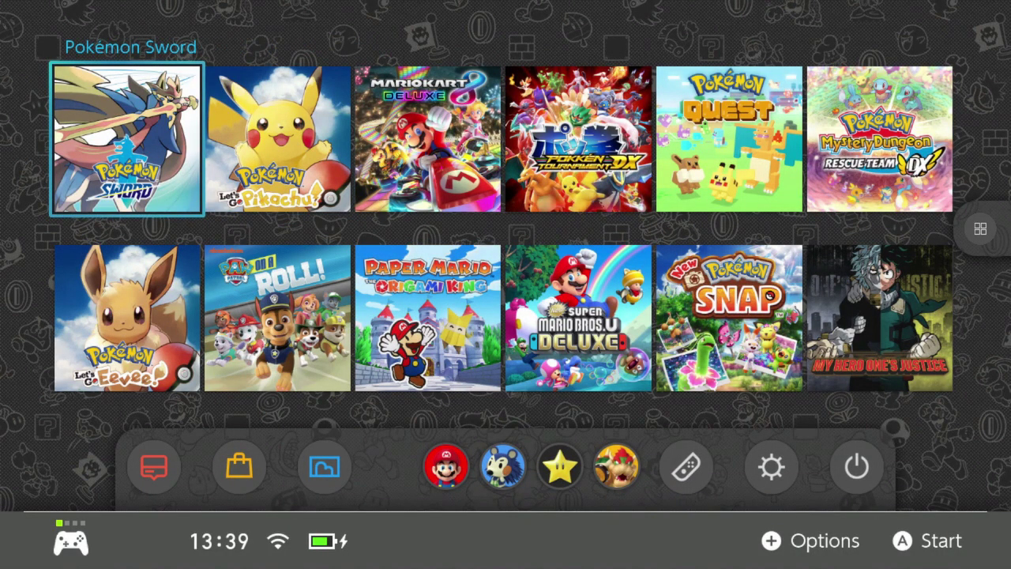
- Relaunch EdiZon SE, now v3.8.23, from hbmenu via Album
key("Down")
key("Down")
key("Right")
key("a")
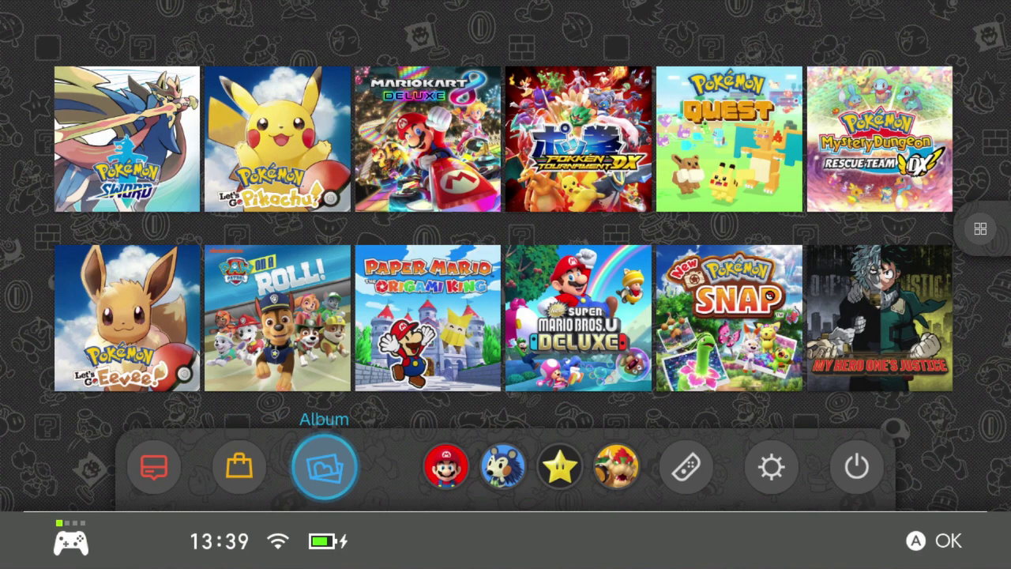
key("Right")
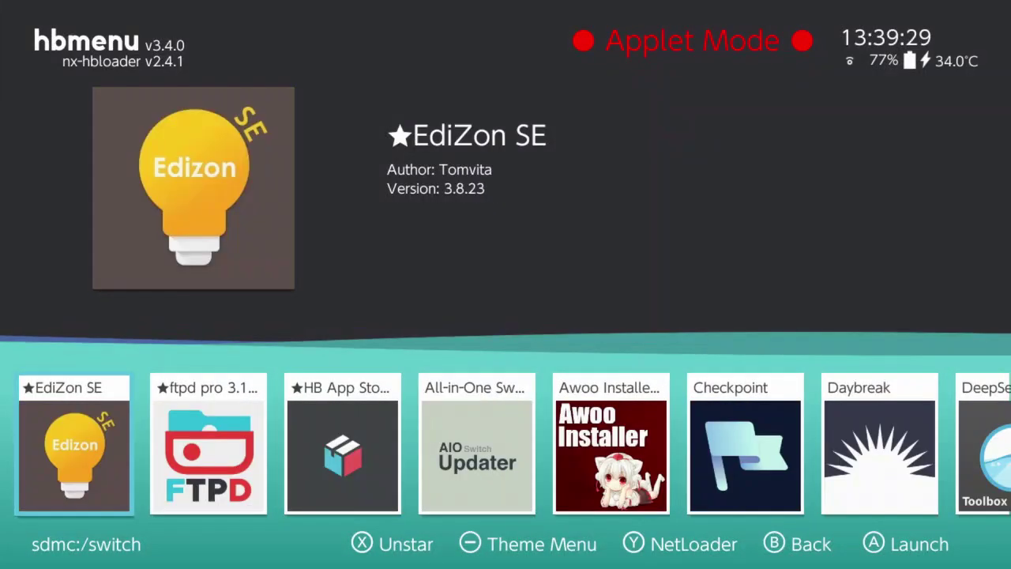
key("a")
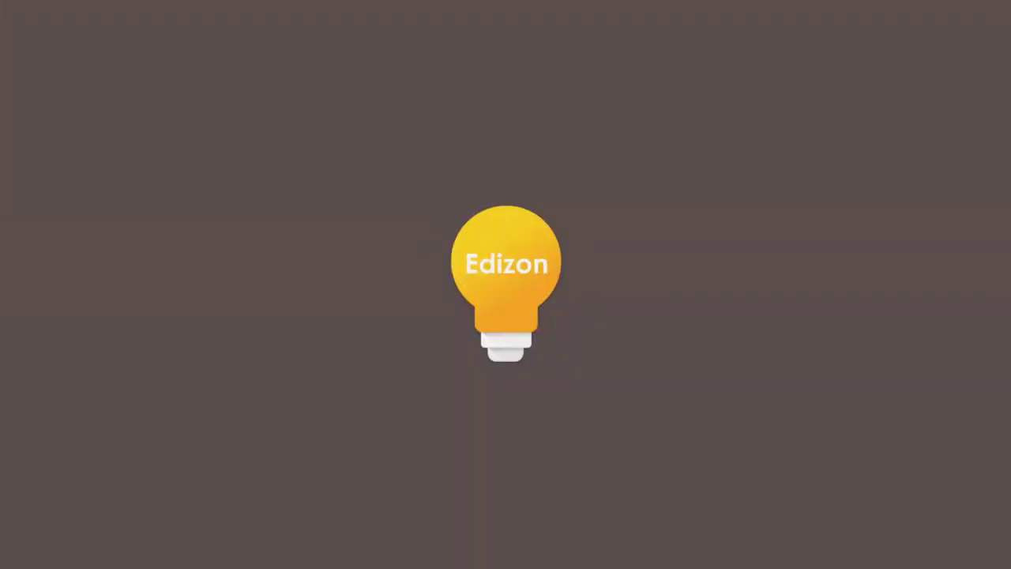
- Choose Super Mario Odyssey in the title grid to bring up the user selection
key("Down")
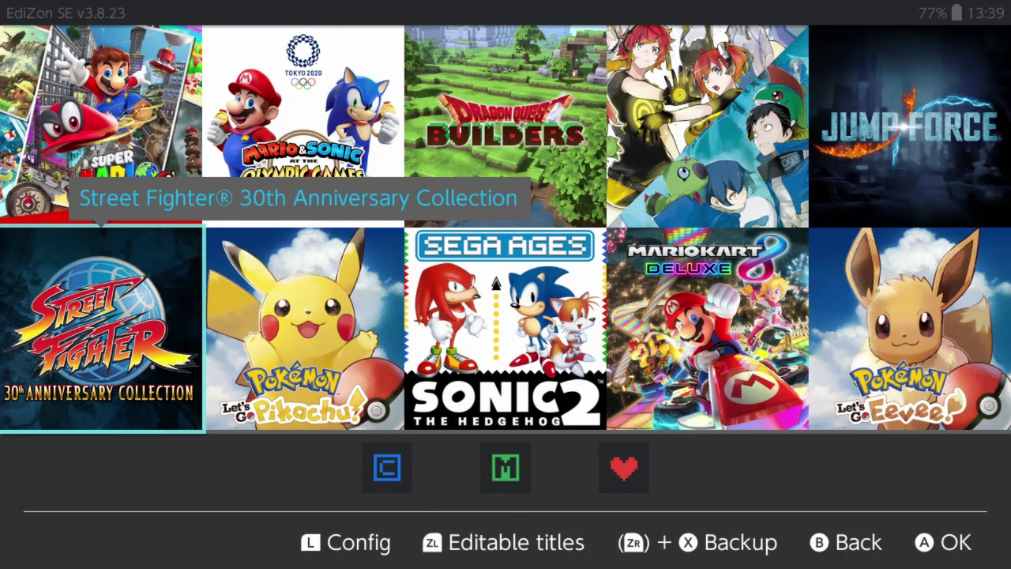
key("Right")
key("Right")
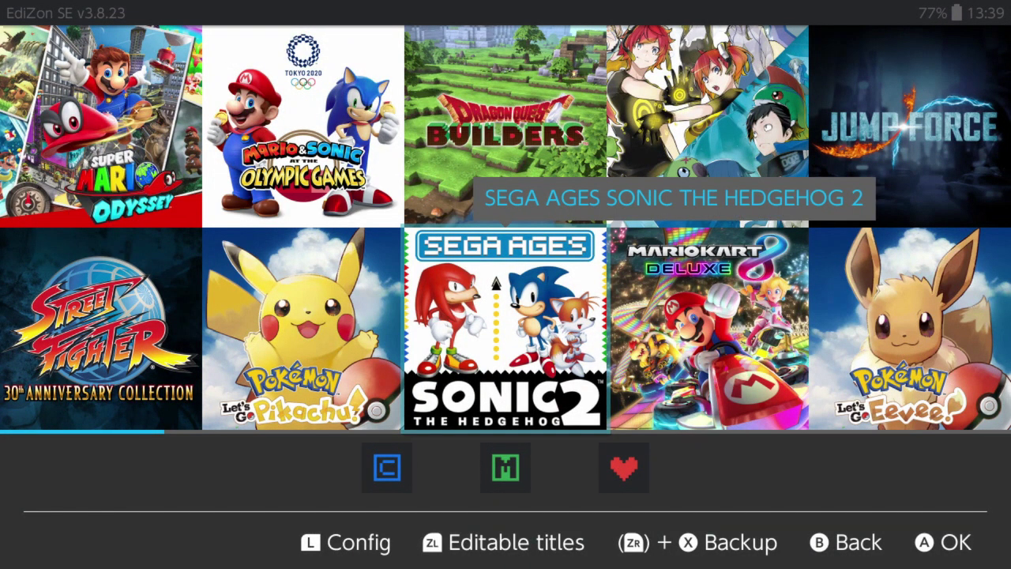
key("Up")
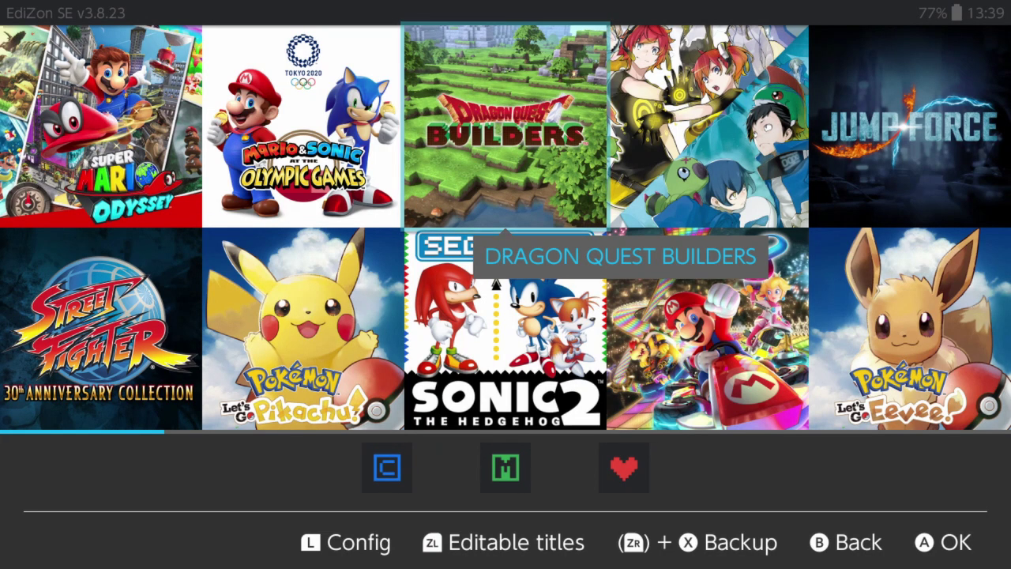
key("Left")
key("Left")
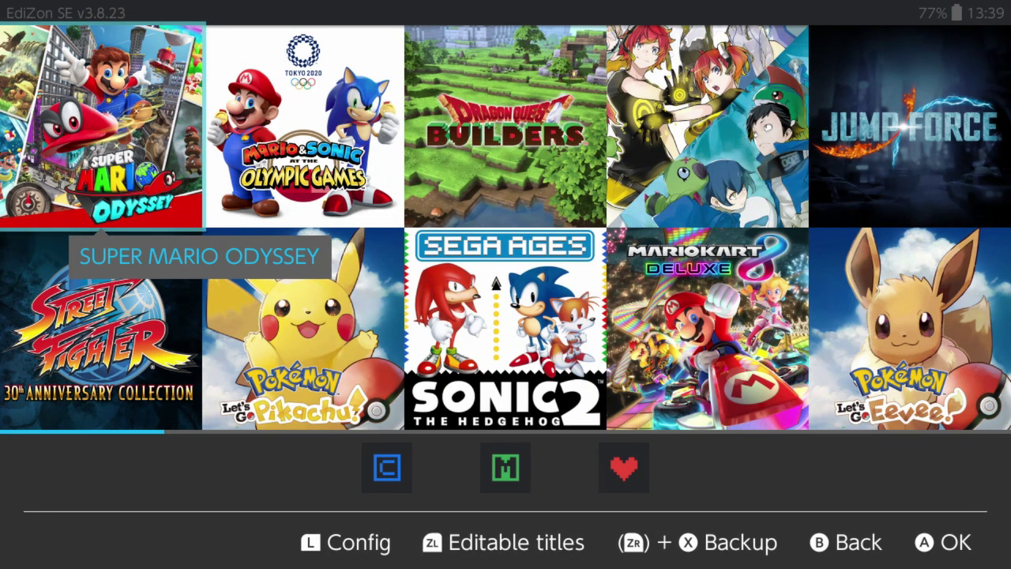
key("Return")
key("Right")
key("Right")
- Pick the second user profile for the Super Mario Odyssey save
key("Left")
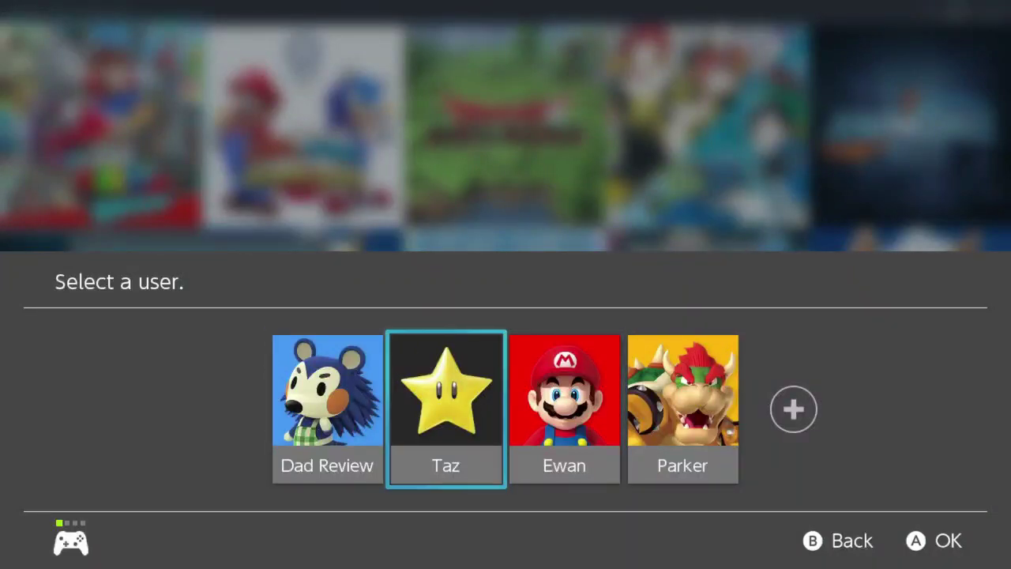
key("Return")
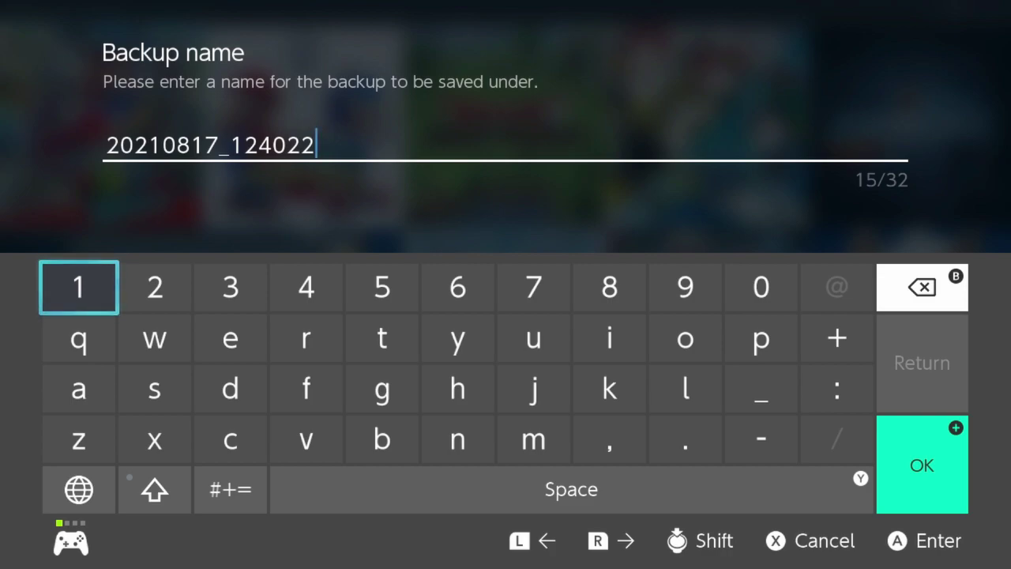
- Create the save backup under the default name 20210817_124022
key("Down")
key("Right")
key("Right")
key("Right")
key("Right")
key("Right")
key("Right")
key("Right")
key("Right")
key("Right")
key("Right")
key("Right")
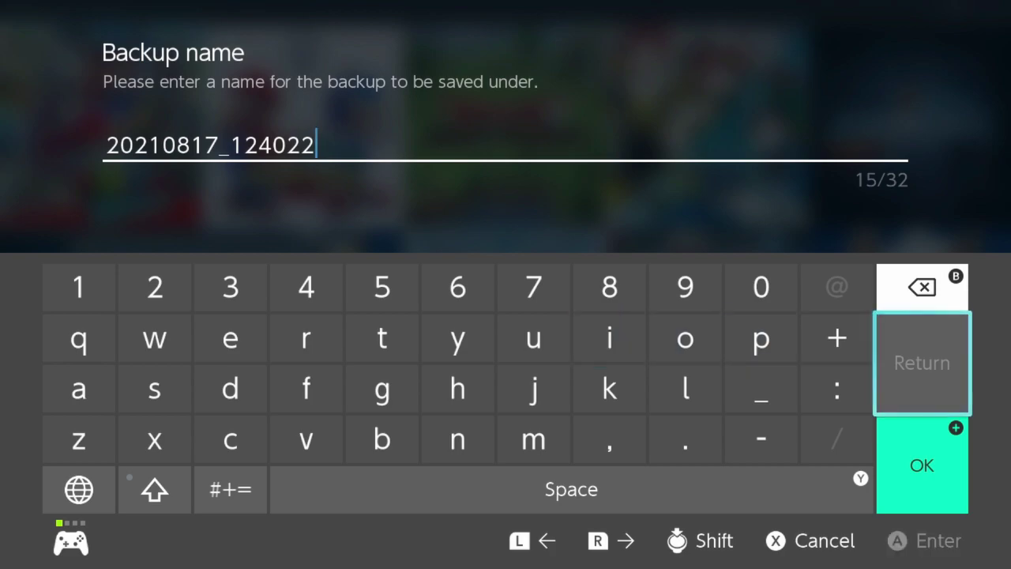
key("Down")
key("Return")
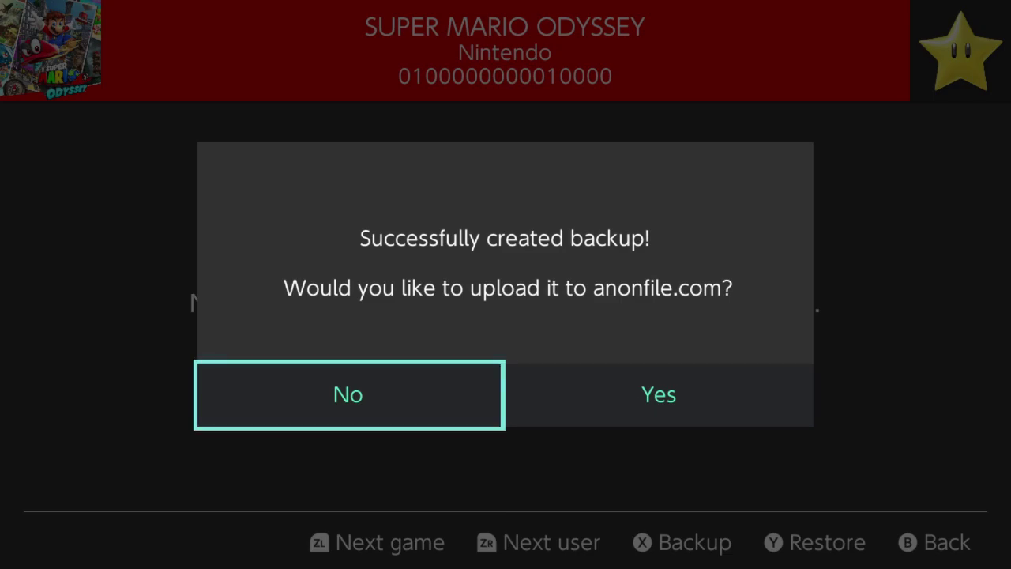
- Attempt uploading the backup to anonfile.com and dismiss the Upload failed message
key("Right")
key("Return")
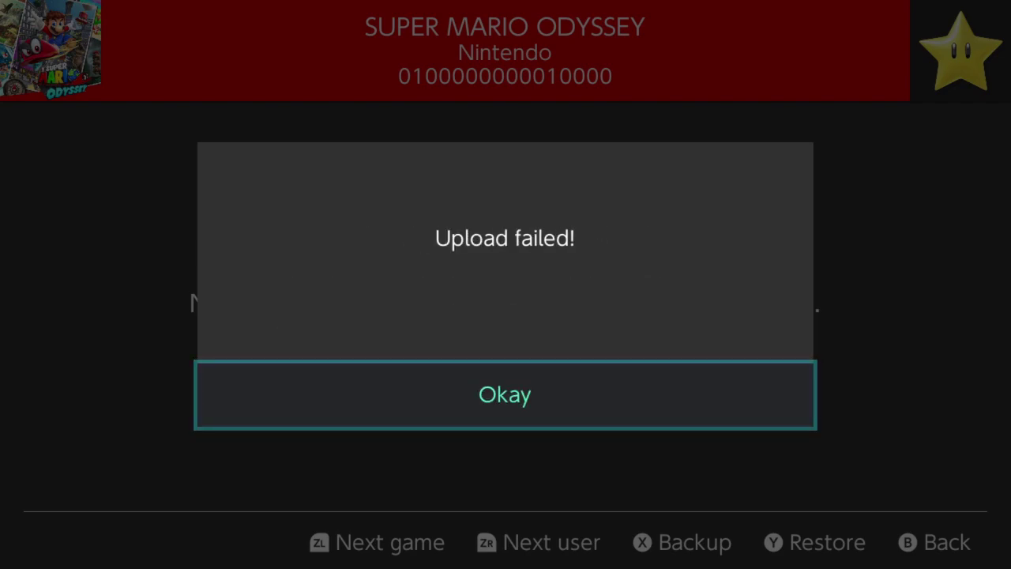
key("Return")
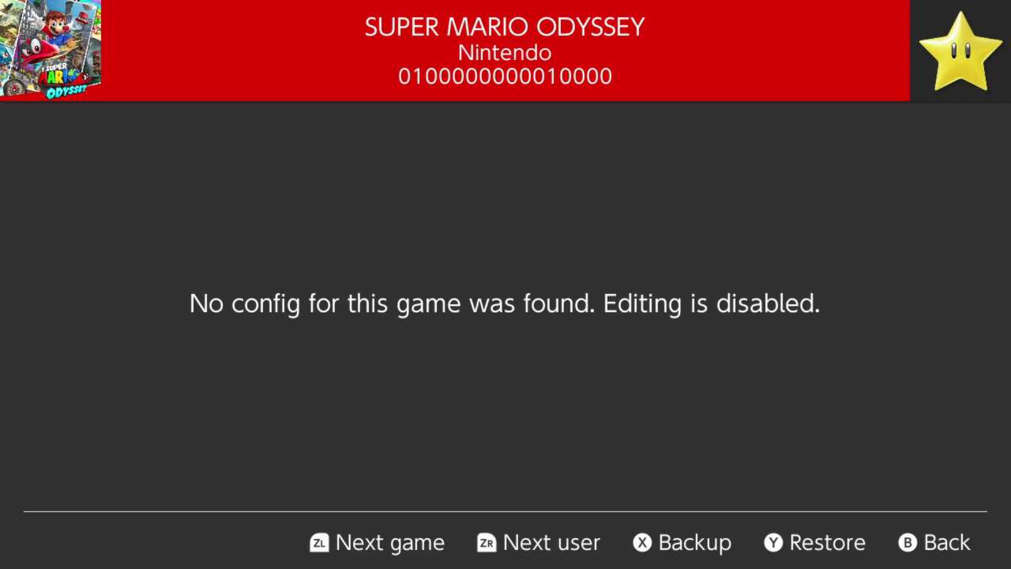
key("y")
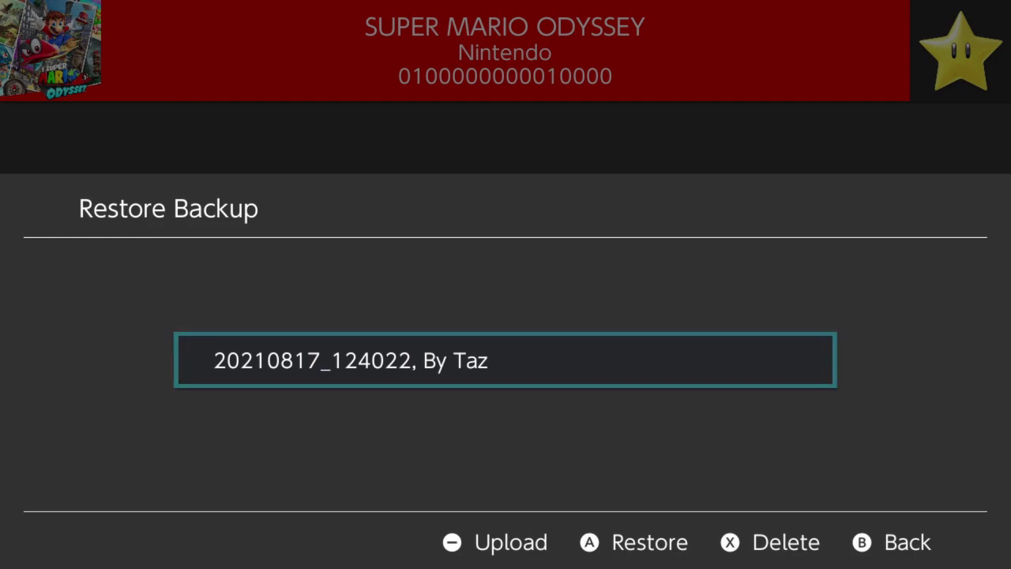
- Close the restore list with backup 20210817_124022 and return to the title grid
key("b")
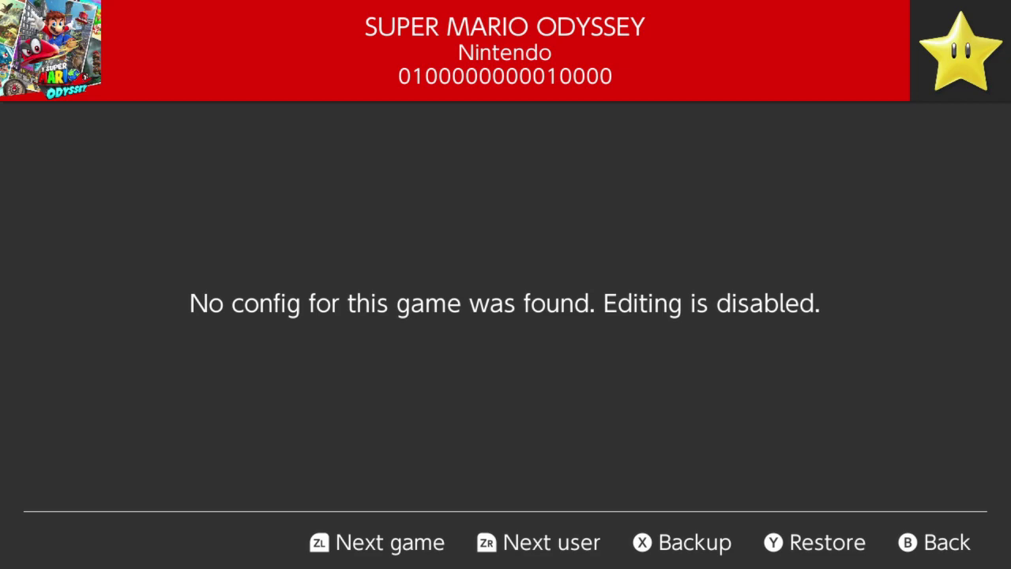
key("b")
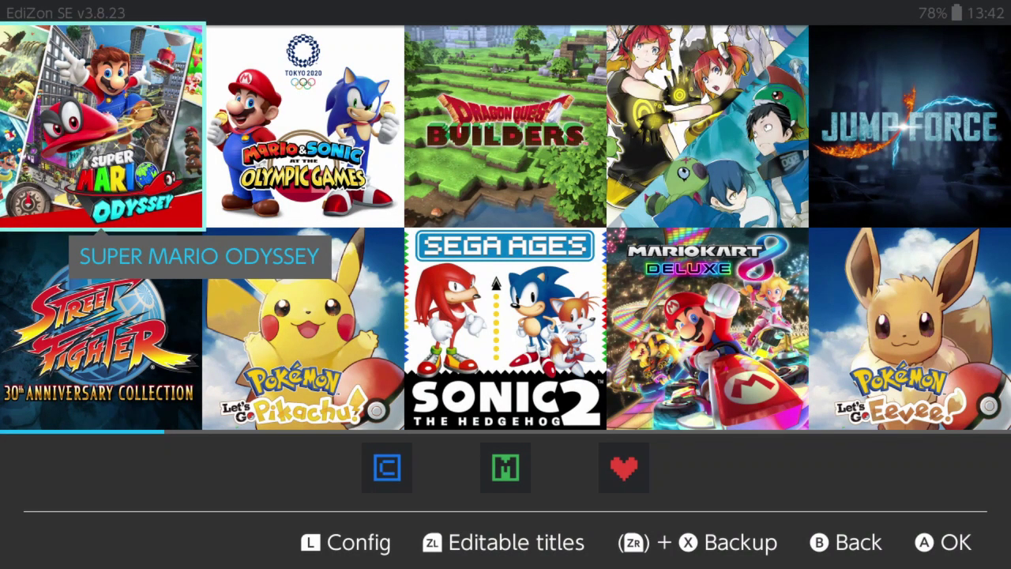
key("zr")
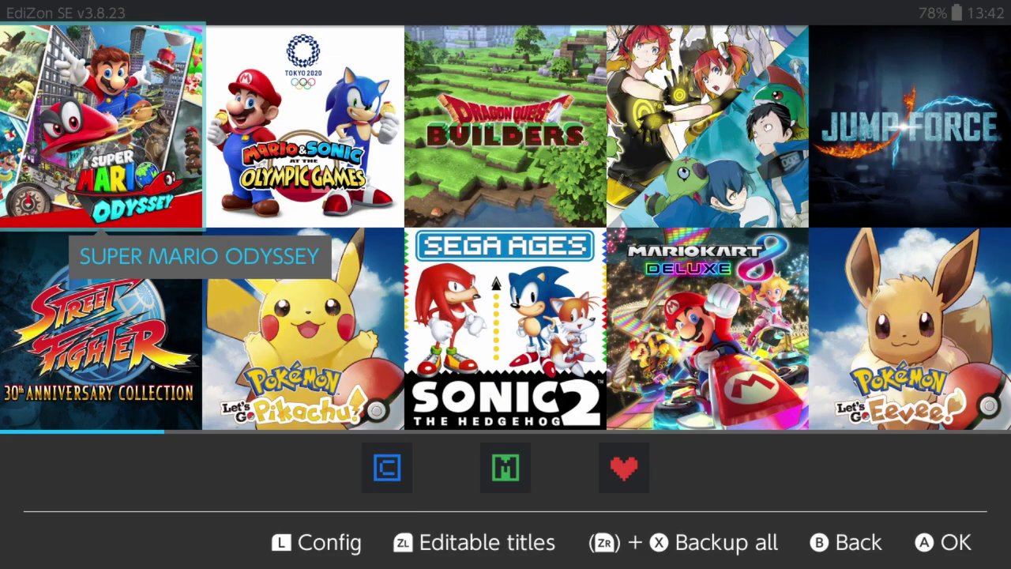
- Back up all saves as a batch, keeping the default name 20210817_124306
key("x")
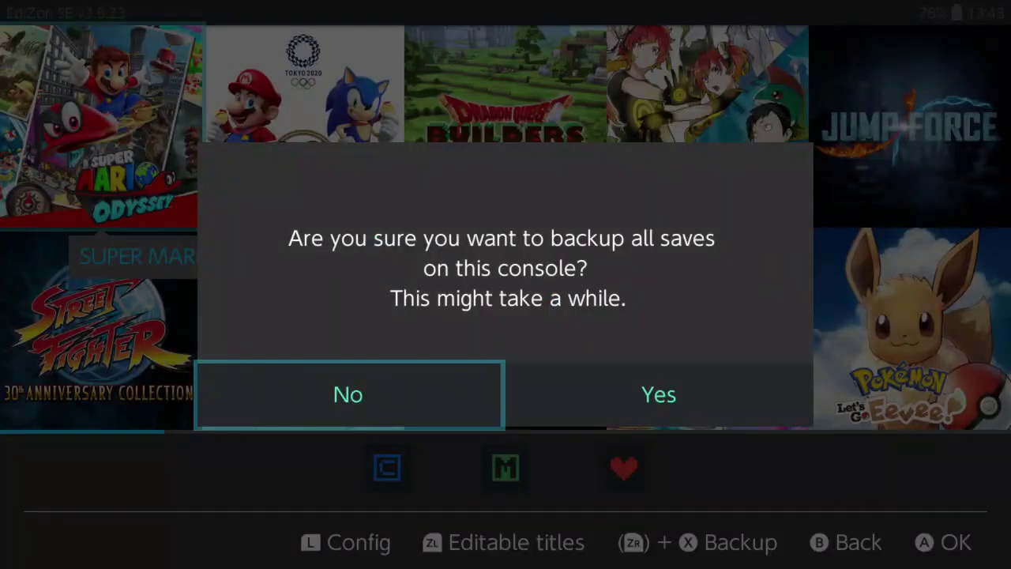
key("Right")
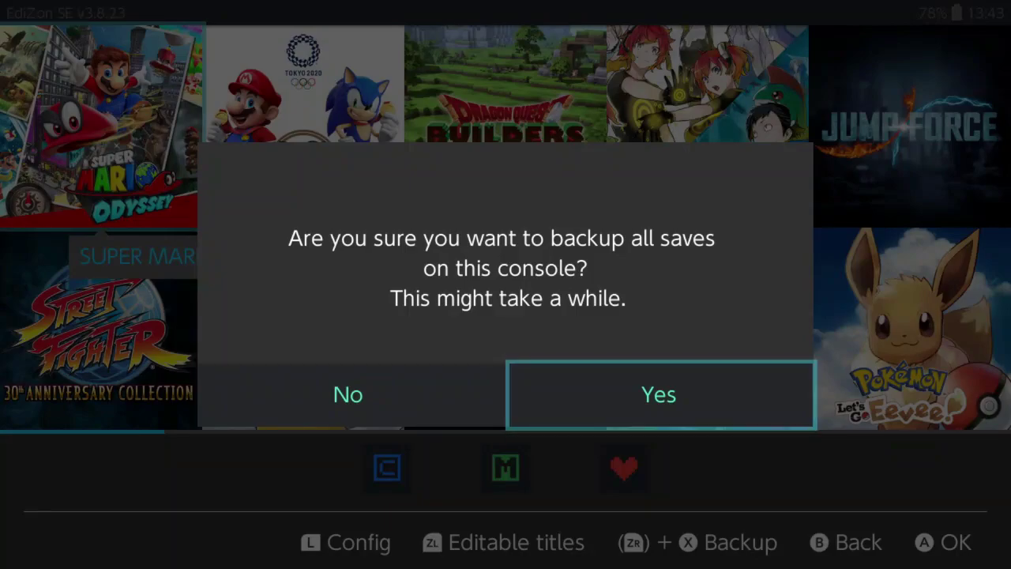
key("Return")
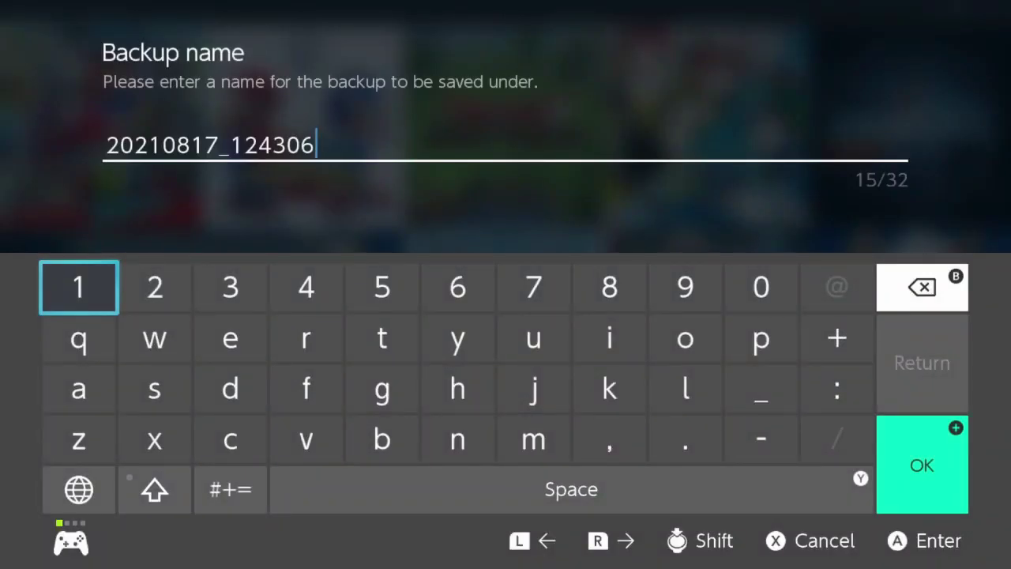
key("Right")
key("Right")
key("Right")
key("Right")
key("Right")
key("Right")
key("Right")
key("Right")
key("Right")
key("Right")
key("Right")
key("Down")
key("Down")
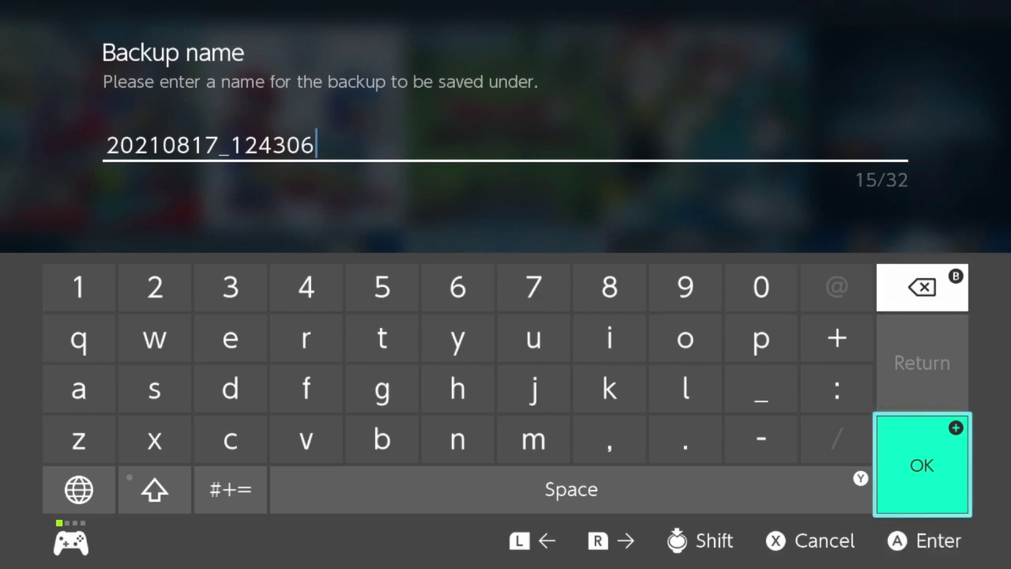
key("Return")
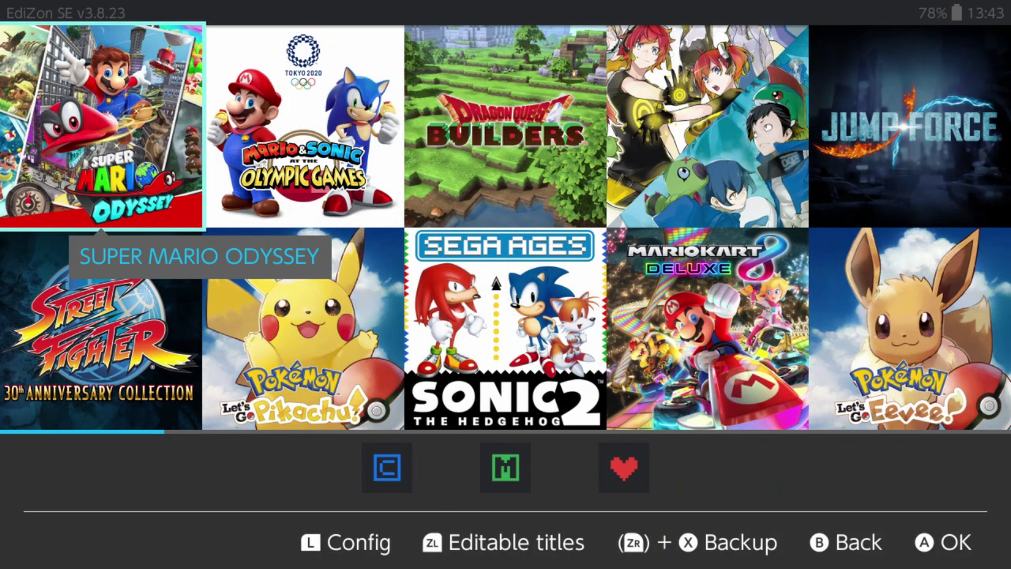
- Open Super Mario Odyssey's save screen with the second user profile
key("Right")
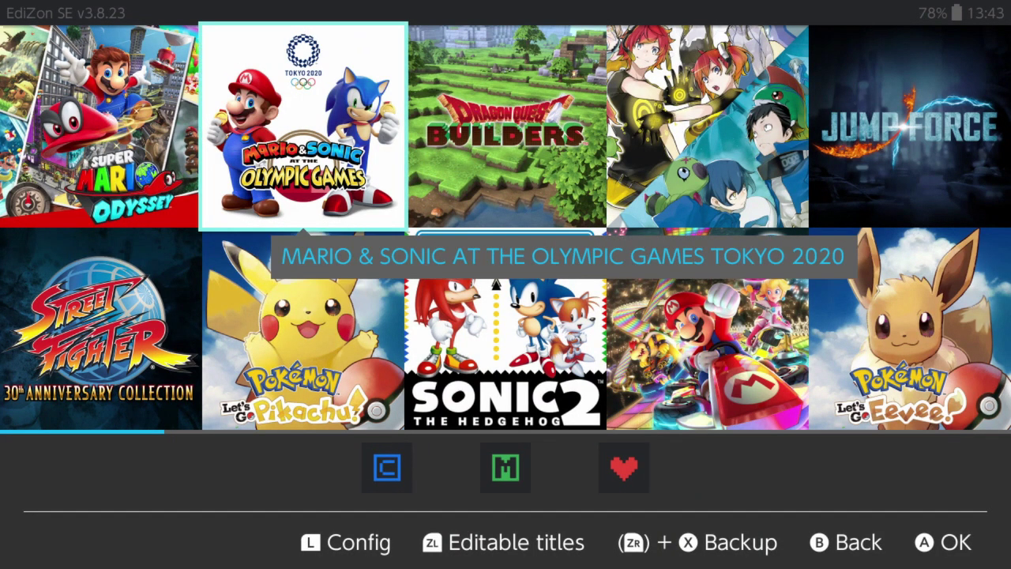
key("Left")
key("Return")
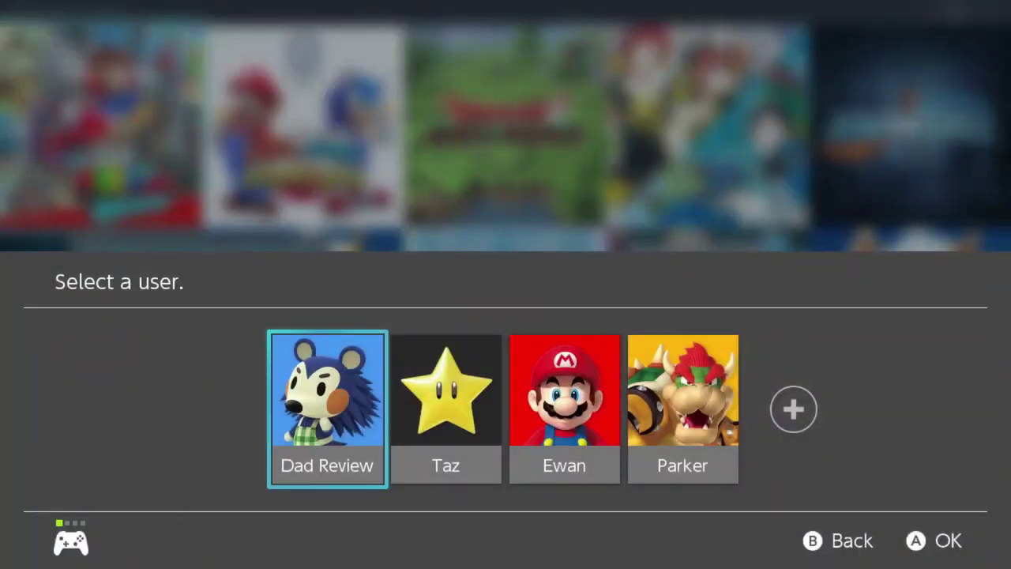
key("Right")
key("Return")
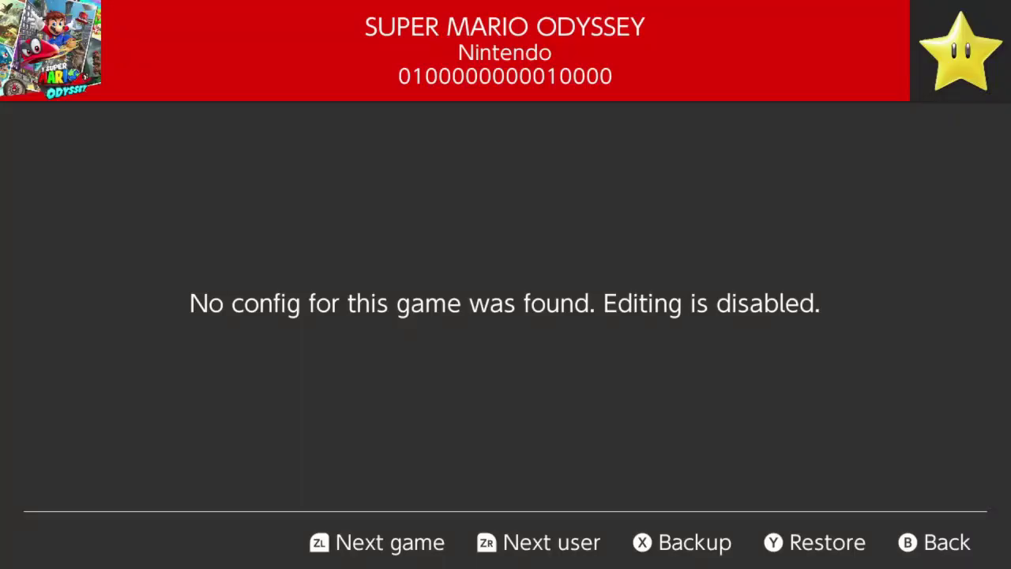
- Browse Super Mario Odyssey's backups, including the 20210817_124306 ones, without restoring, then return to the grid
key("y")
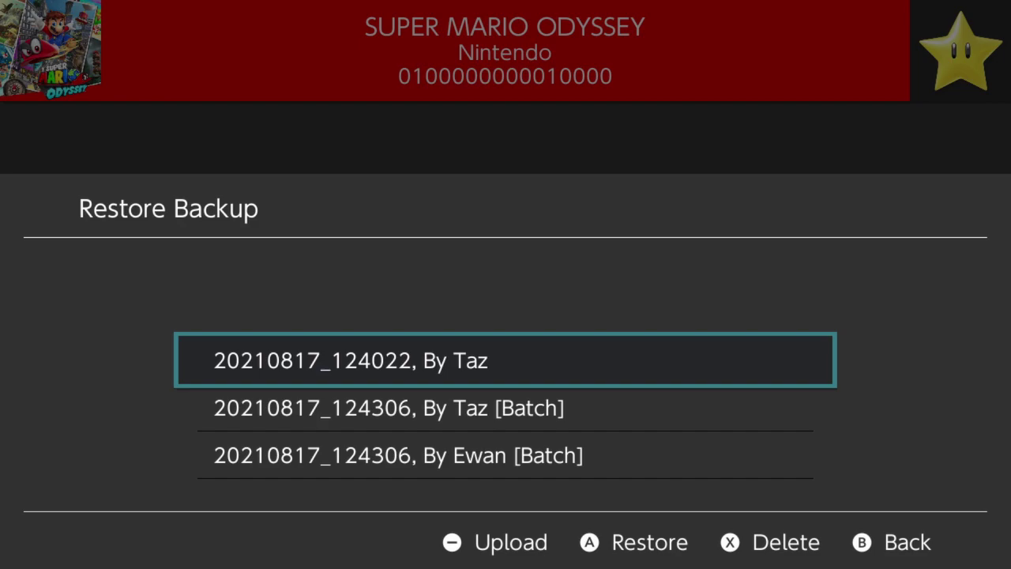
key("Down")
key("Down")
key("Up")
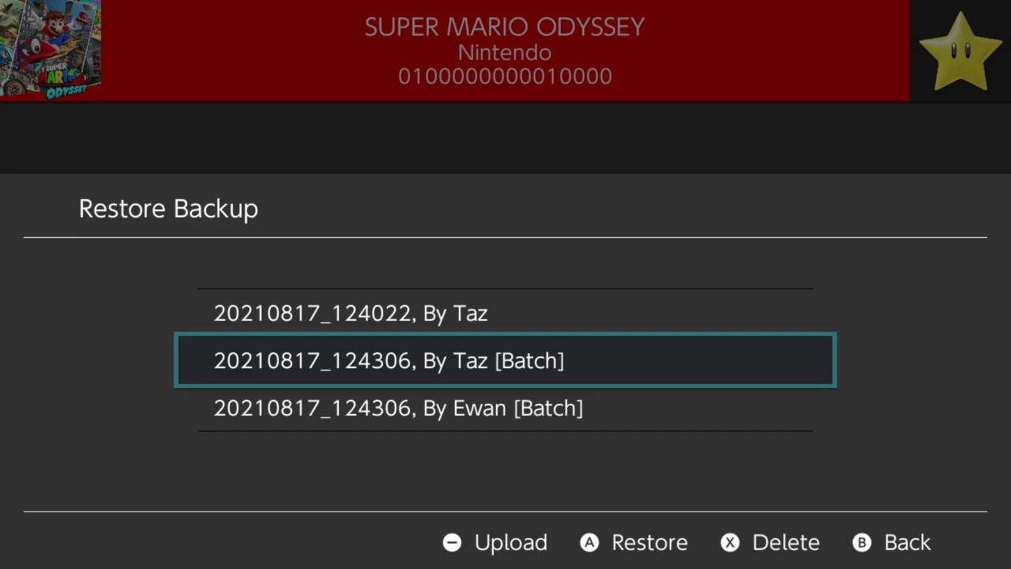
key("Down")
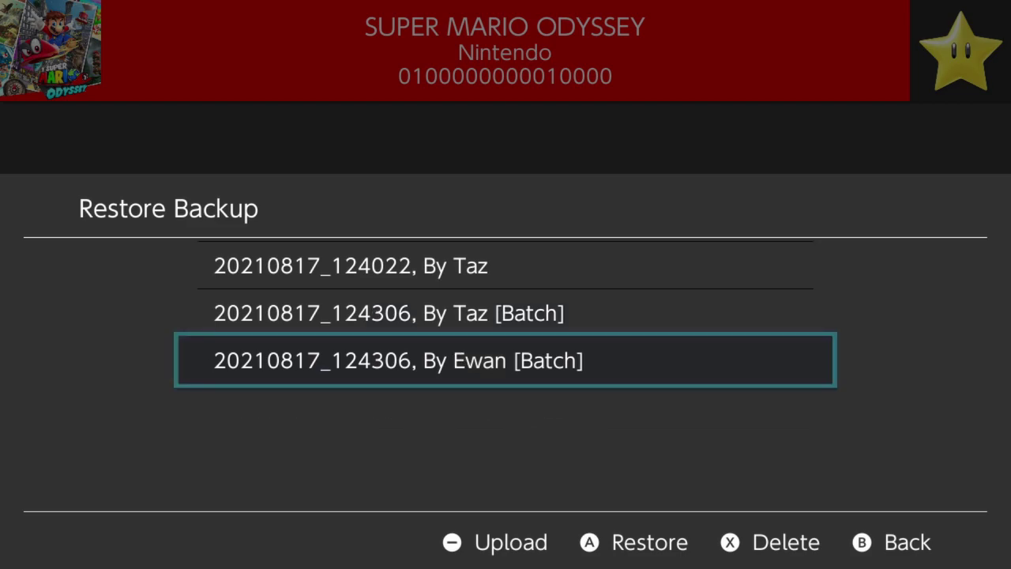
key("Up")
key("Down")
key("Up")
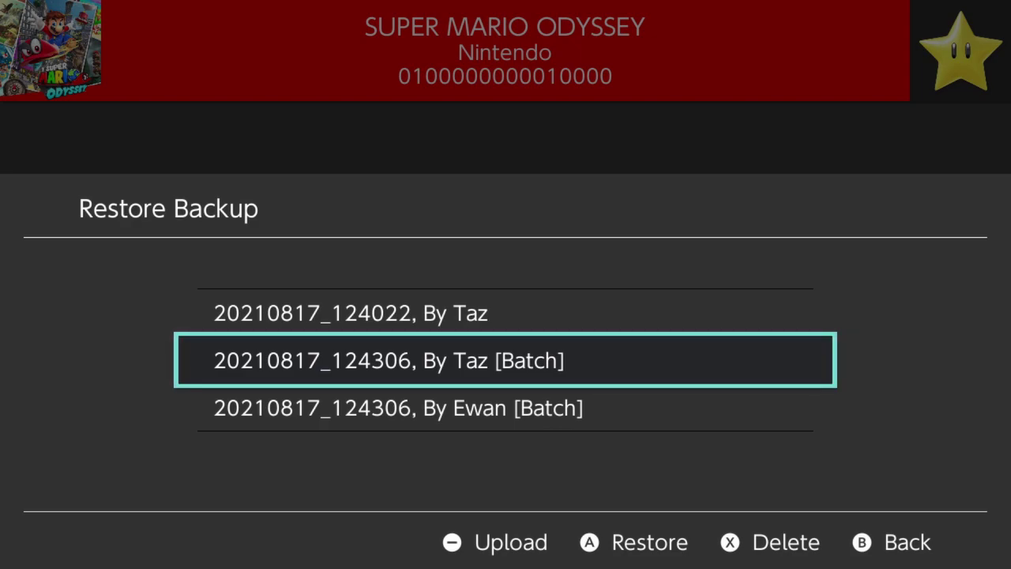
key("b")
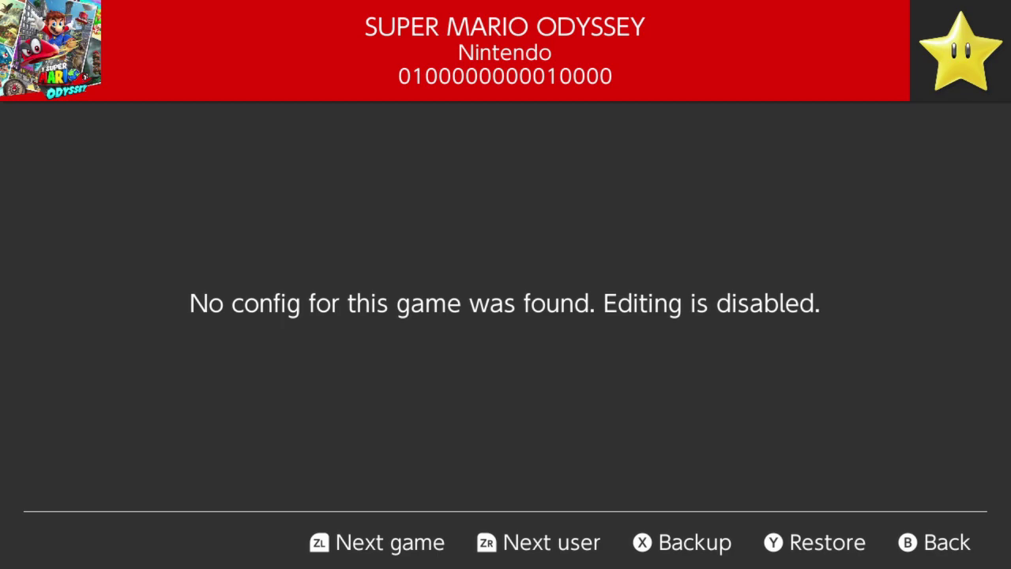
key("b")
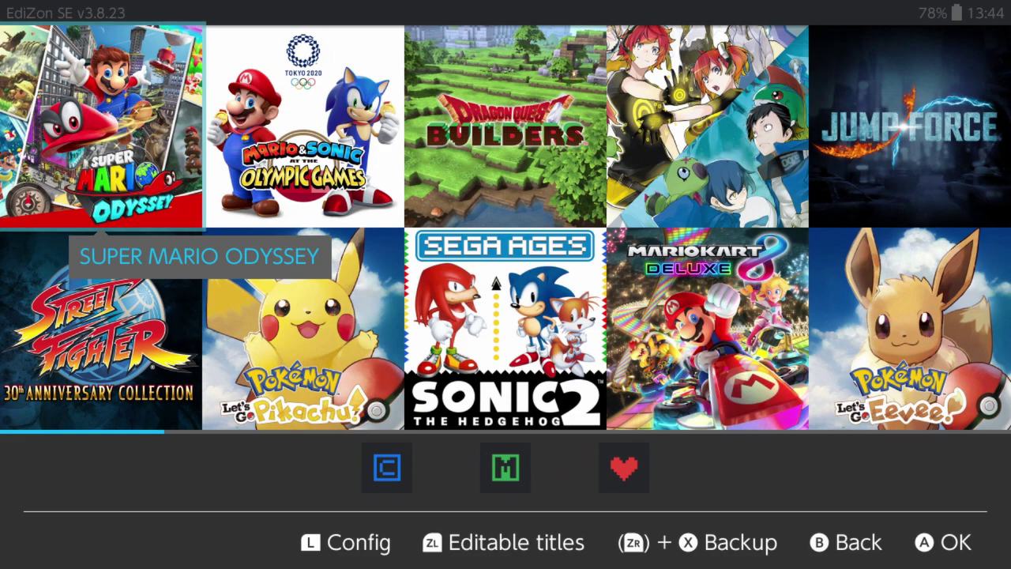
- Open Mario Kart 8 Deluxe's save screen with the first user profile
key("Right")
key("Right")
key("Right")
key("Down")
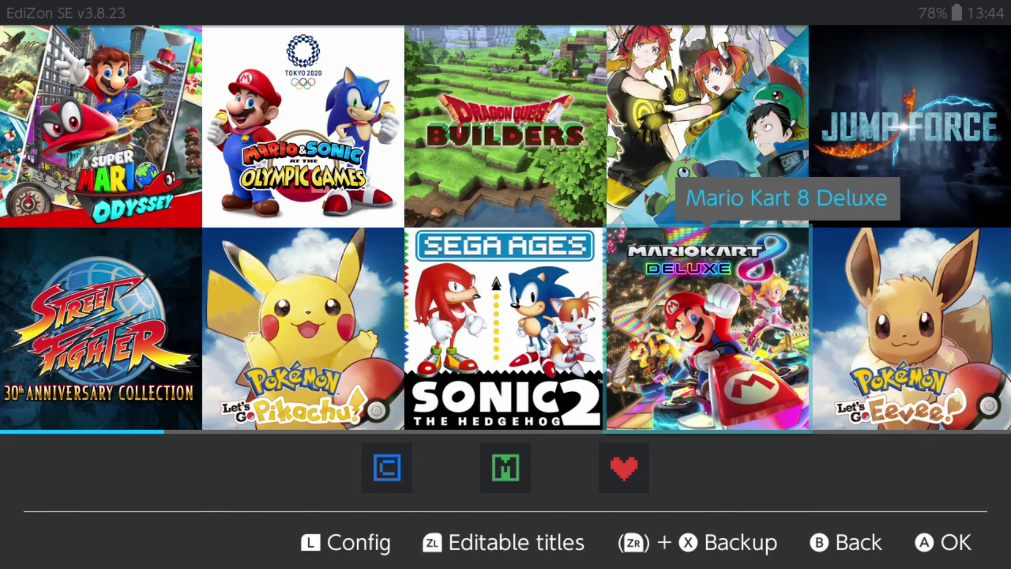
key("Down")
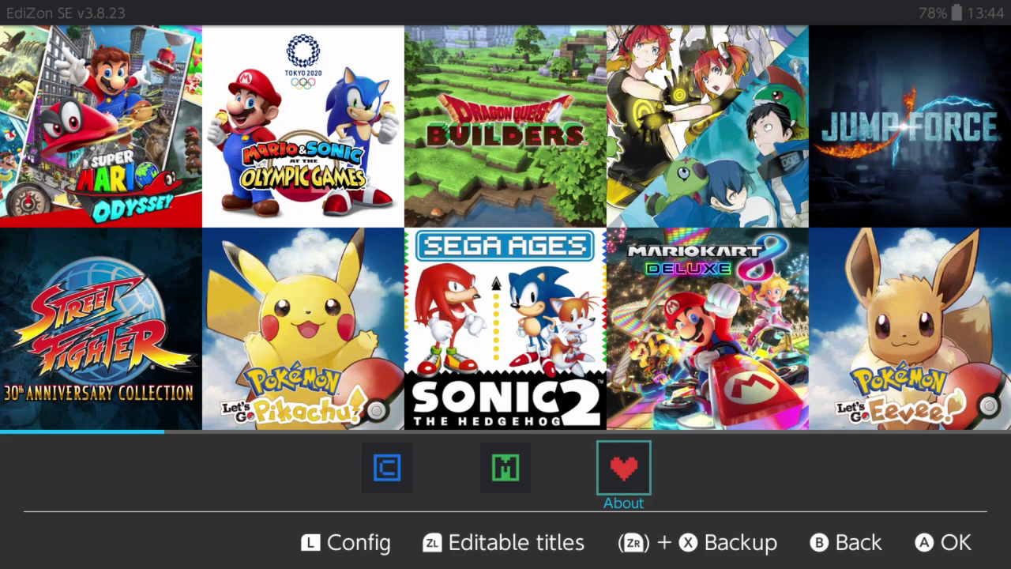
key("Up")
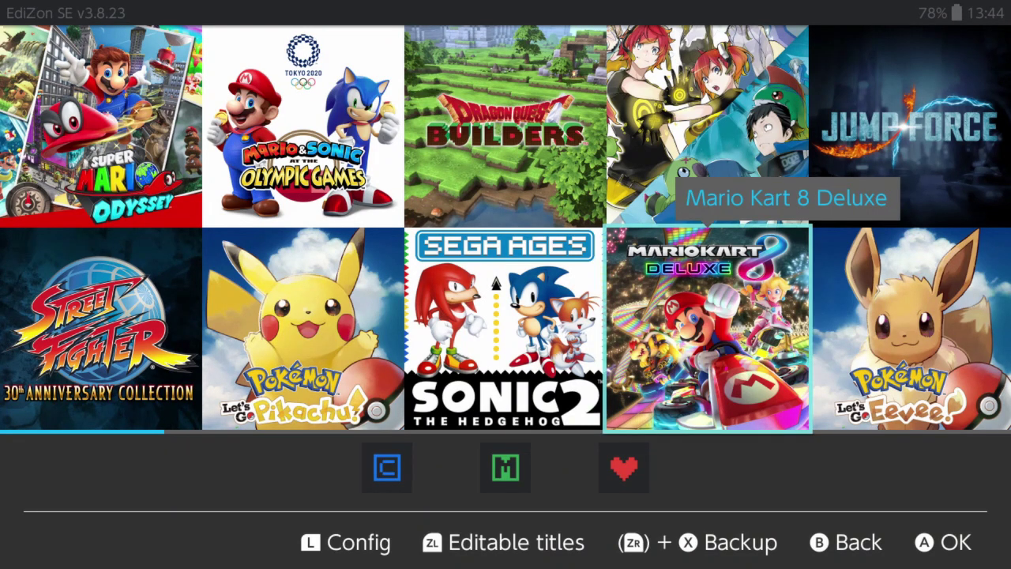
key("Return")
key("Right")
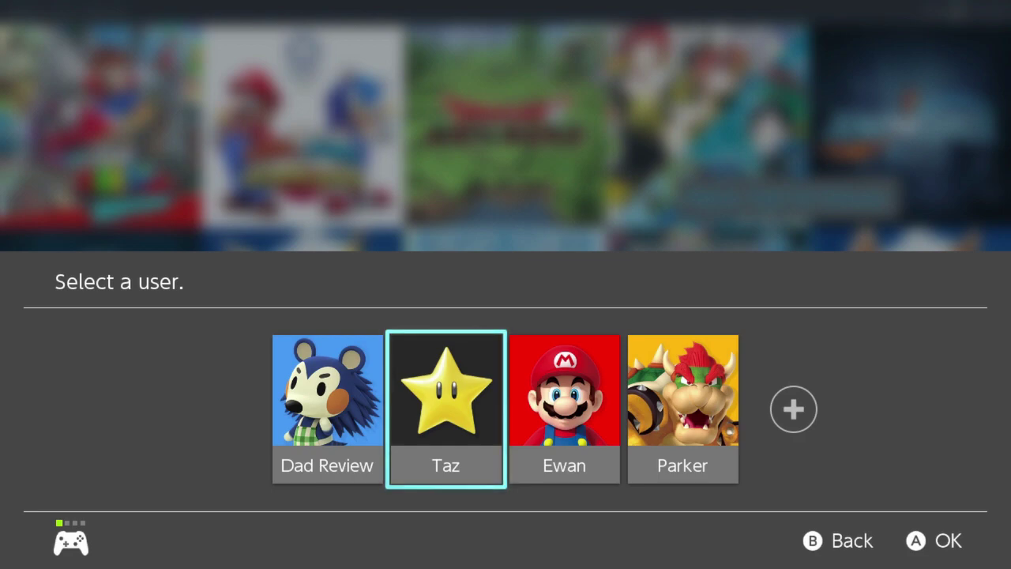
key("Left")
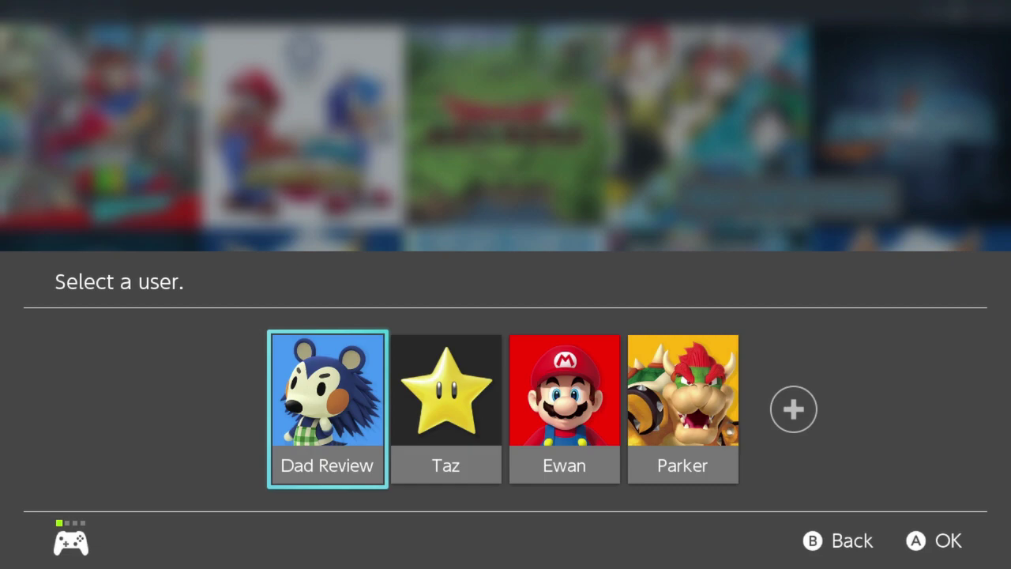
key("Right")
key("Left")
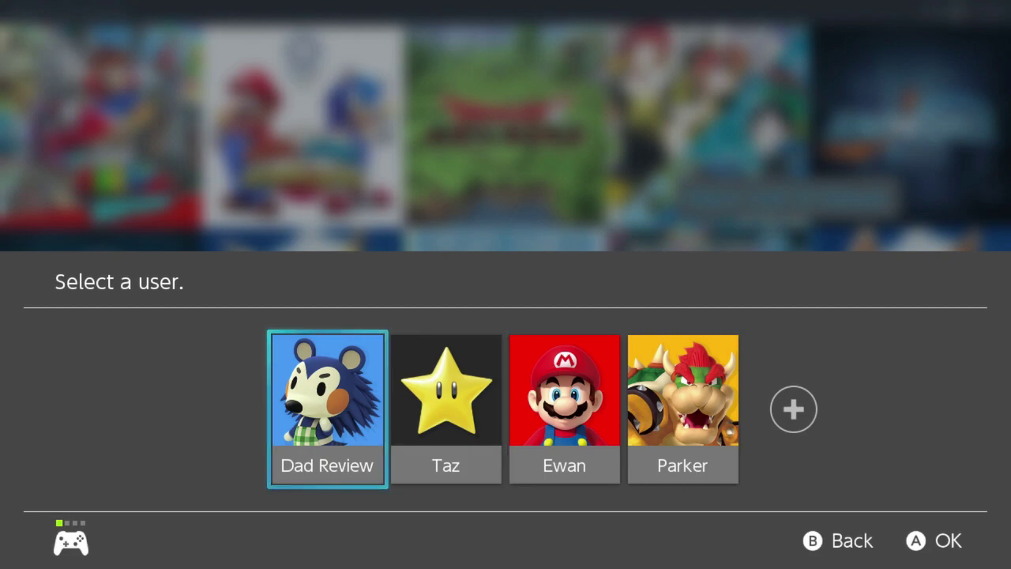
key("Return")
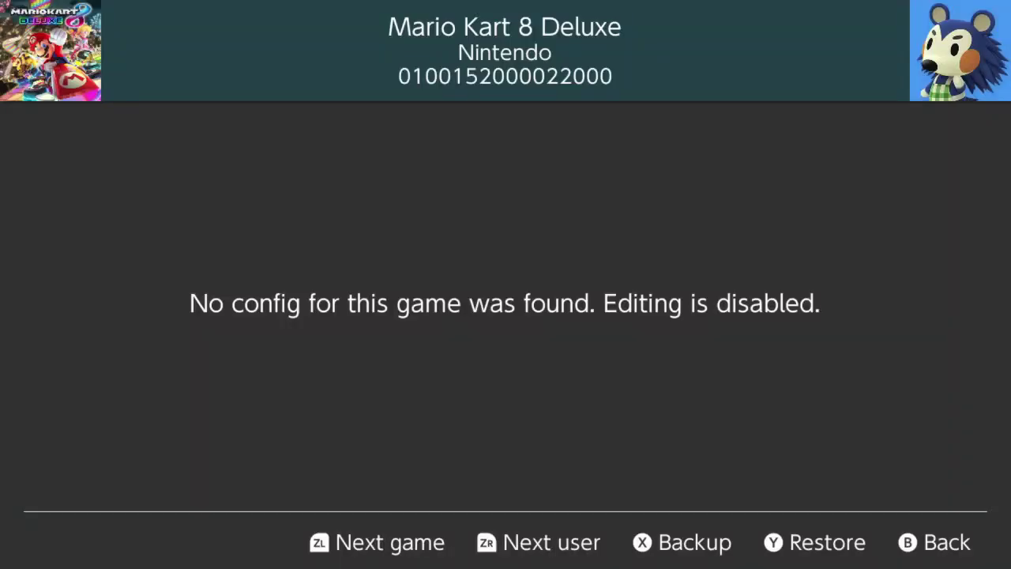
- View Mario Kart 8 Deluxe's backup list without restoring and return to the title grid
key("y")
key("Down")
key("Down")
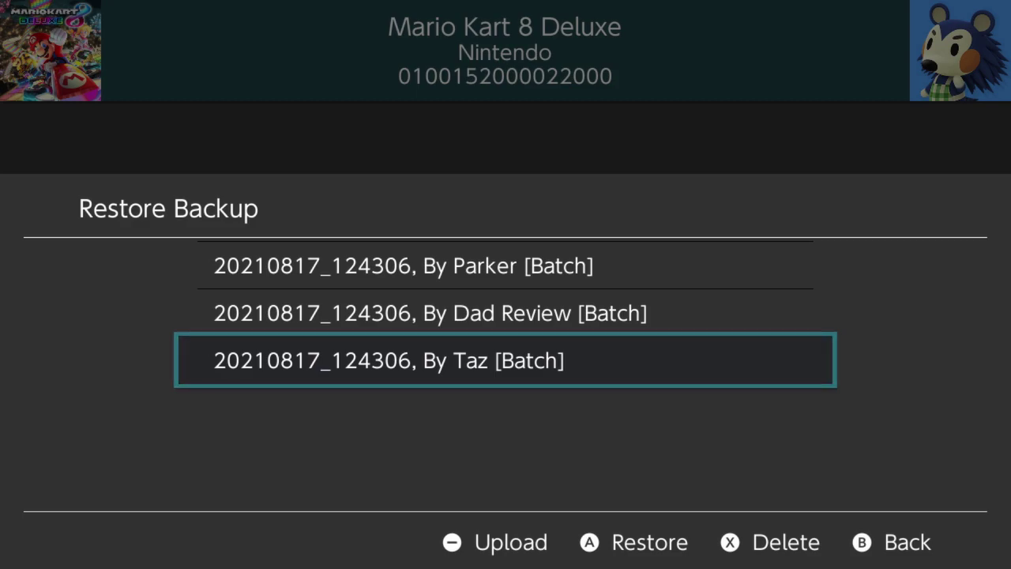
key("b")
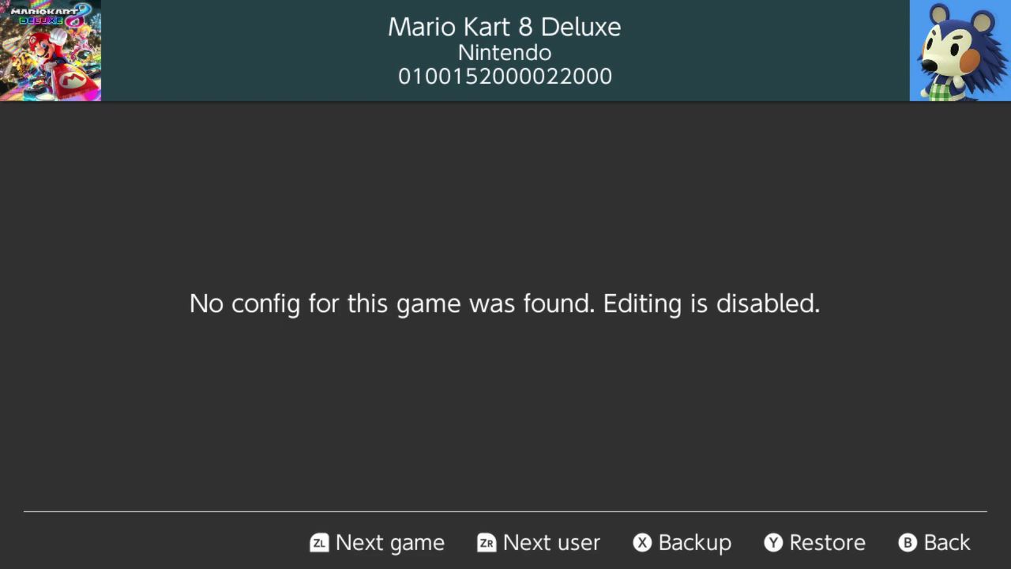
key("Escape")
- Exit EdiZon SE to the hbmenu homebrew list
key("Right")
key("Right")
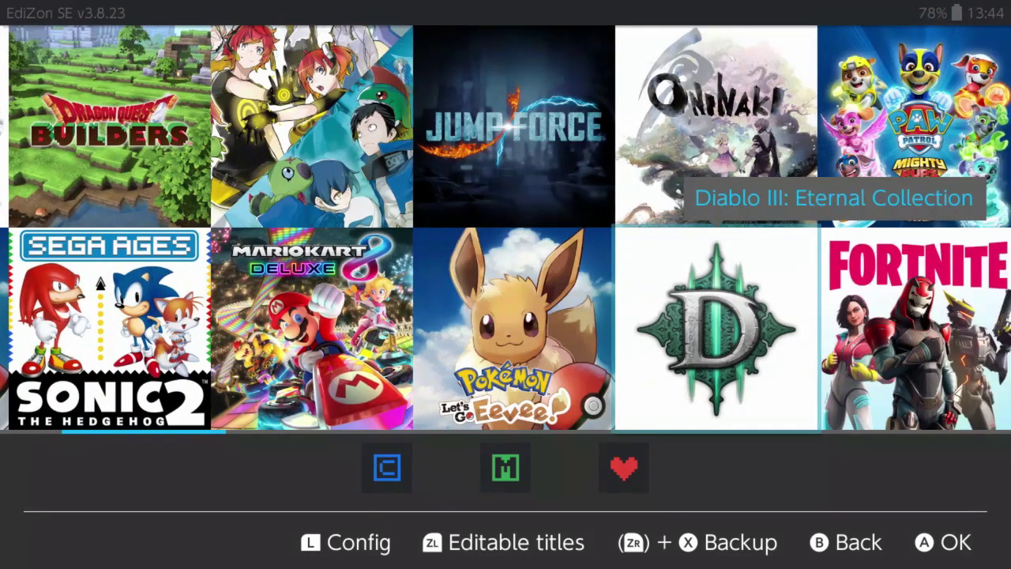
key("Right")
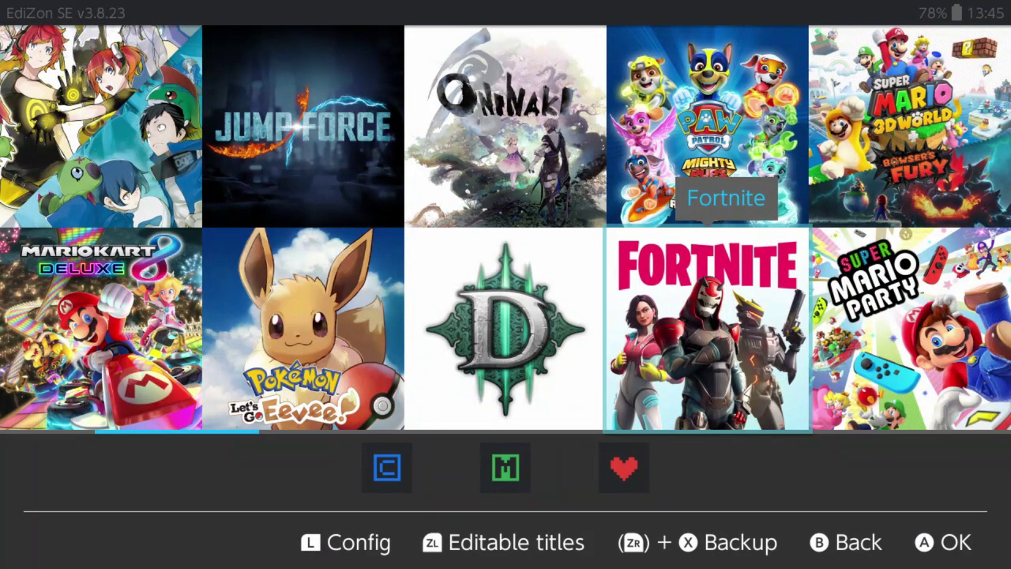
key("Up")
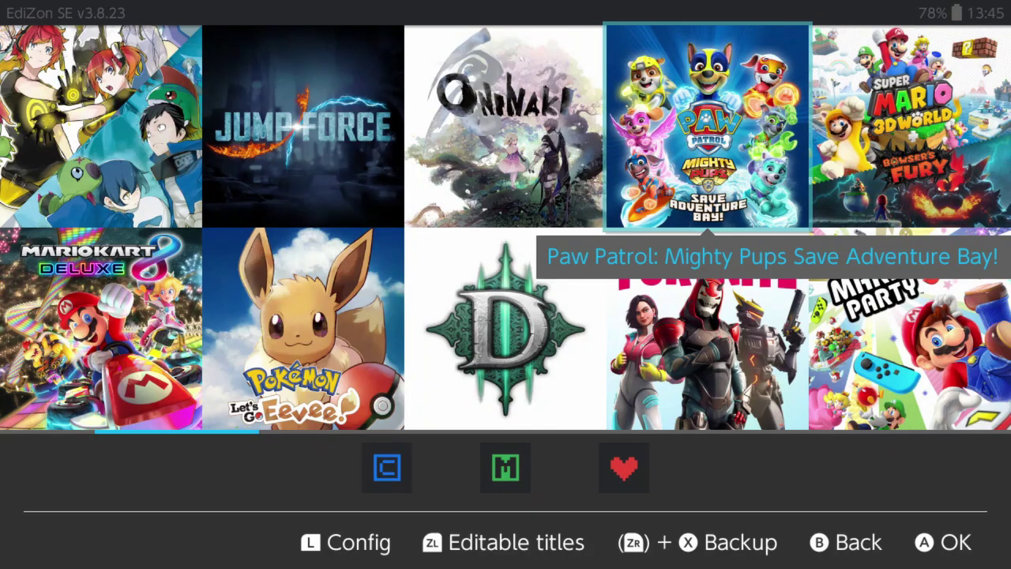
key("Left")
key("Down")
key("Escape")
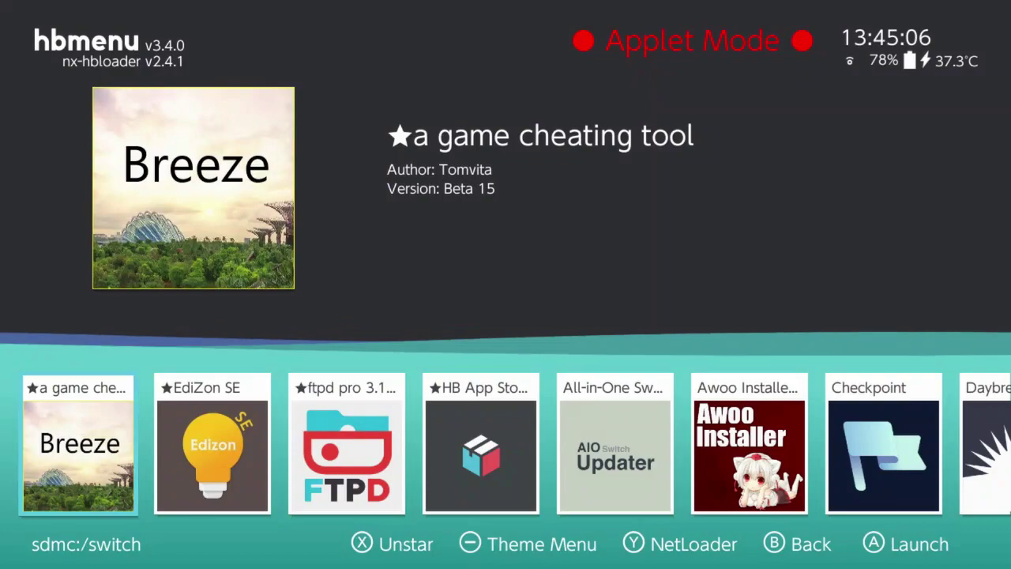
- Launch Goldleaf from the hbmenu app list
key("Right")
key("Right")
key("Right")
key("Right")
key("Right")
key("Right")
key("Right")
key("Right")
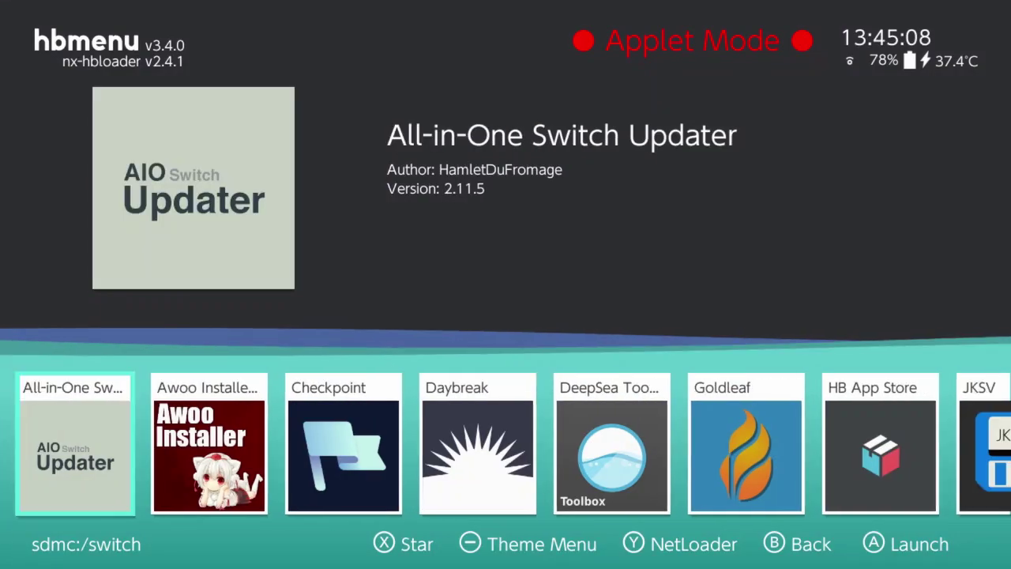
key("Right")
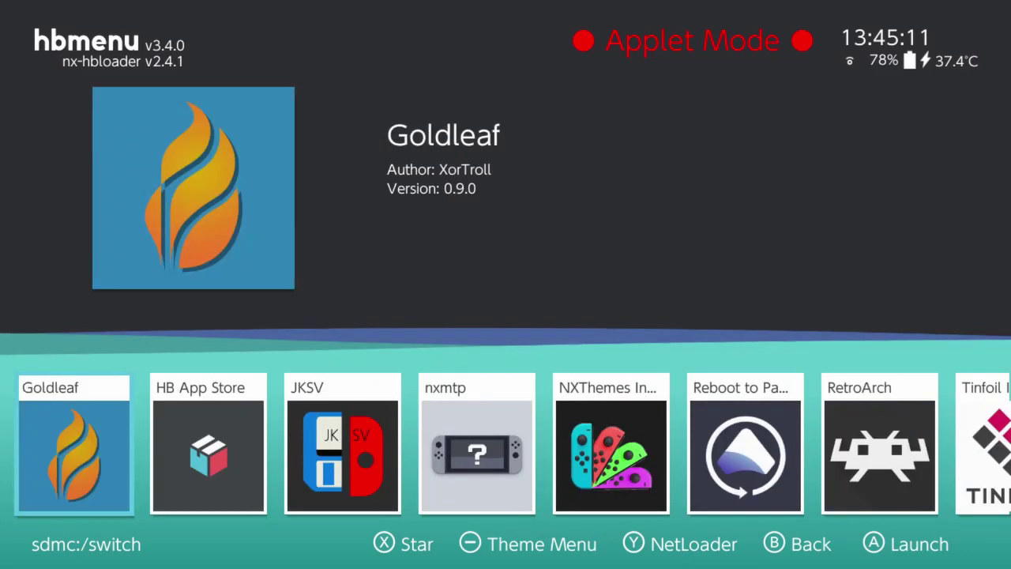
key("Return")
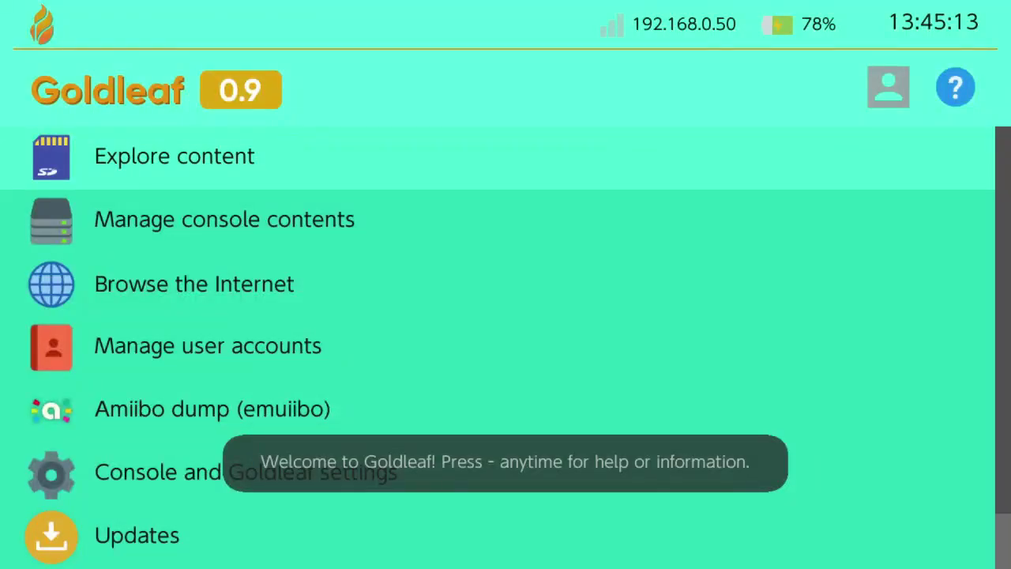
- Open Goldleaf's SD card browser and enter the switch folder
key("Return")
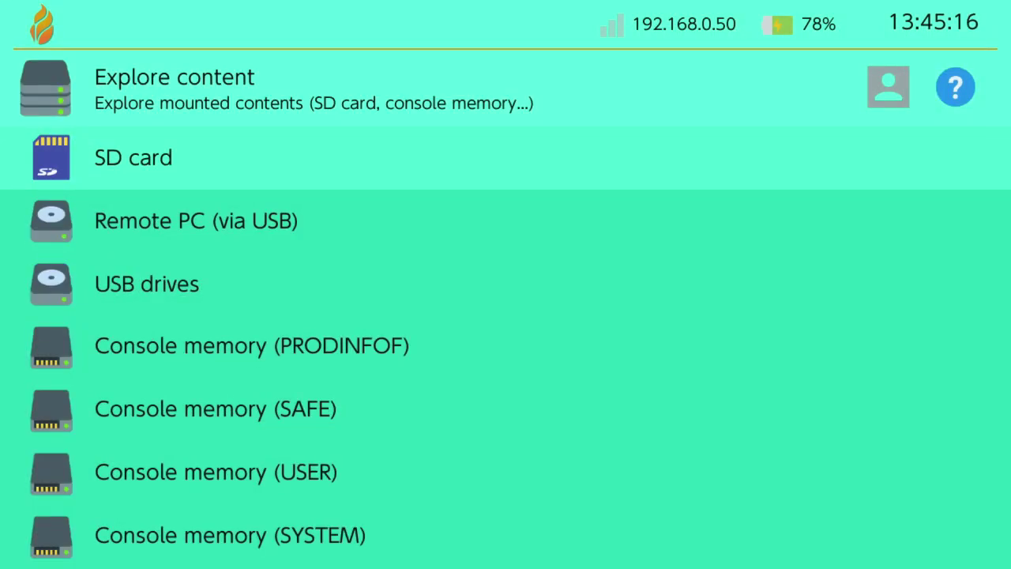
key("Return")
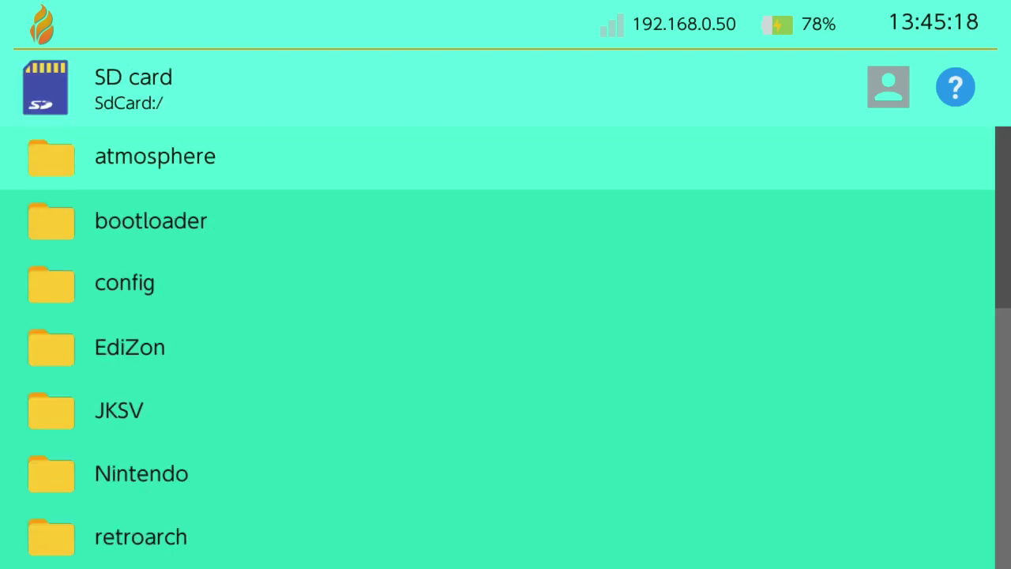
key("Down")
key("Down")
key("Down")
key("Down")
key("Down")
key("Down")
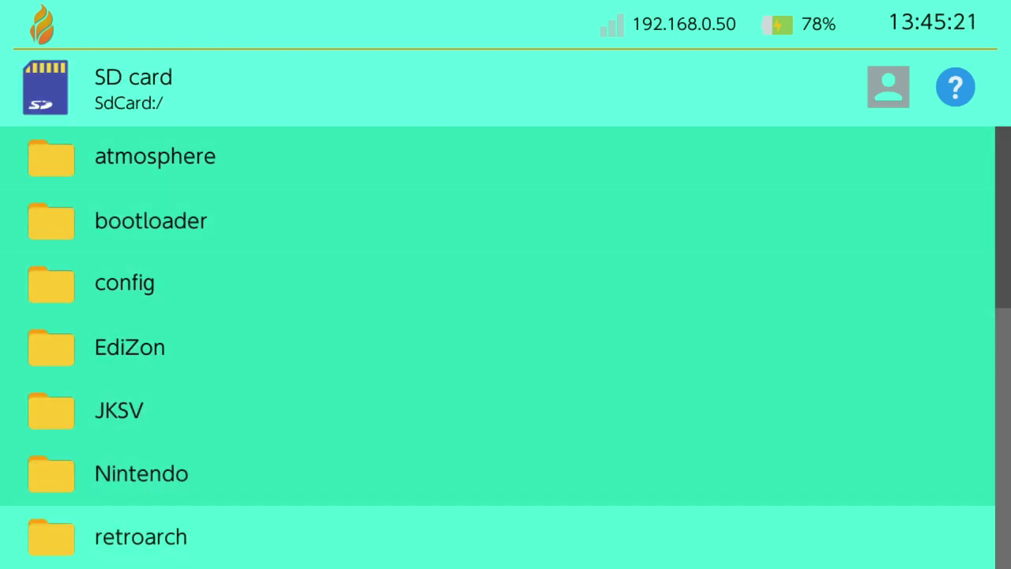
key("Down")
key("Down")
key("Return")
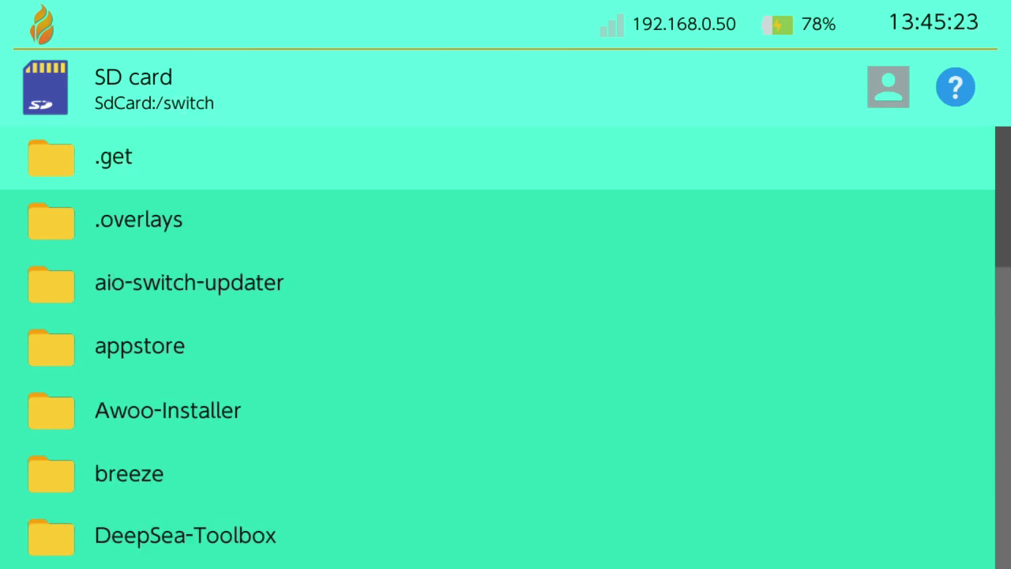
- Open the edizon folder and highlight batch_saves
key("Down")
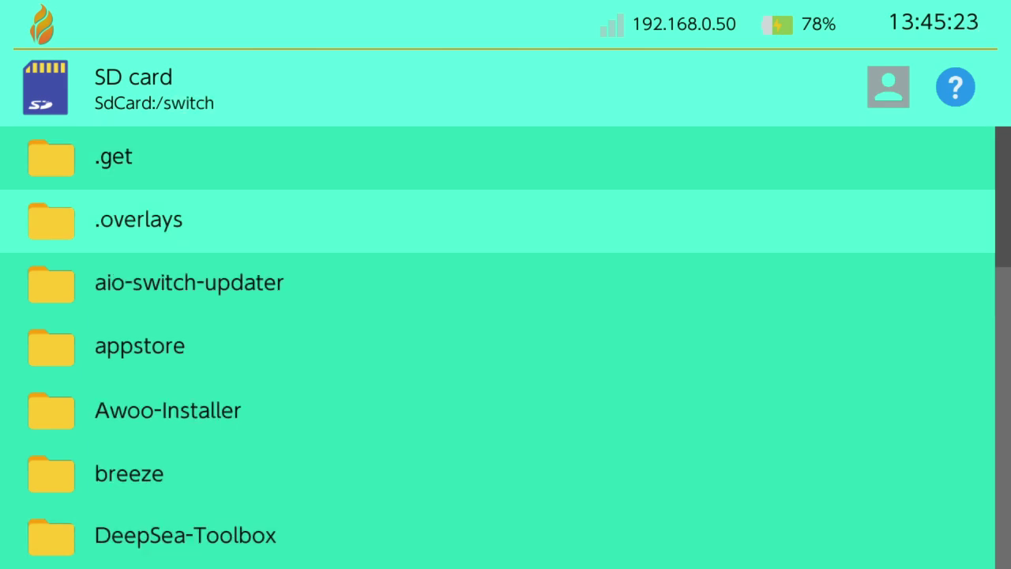
key("Down")
key("Down")
key("Down")
key("Down")
key("Down")
key("Down")
key("Down")
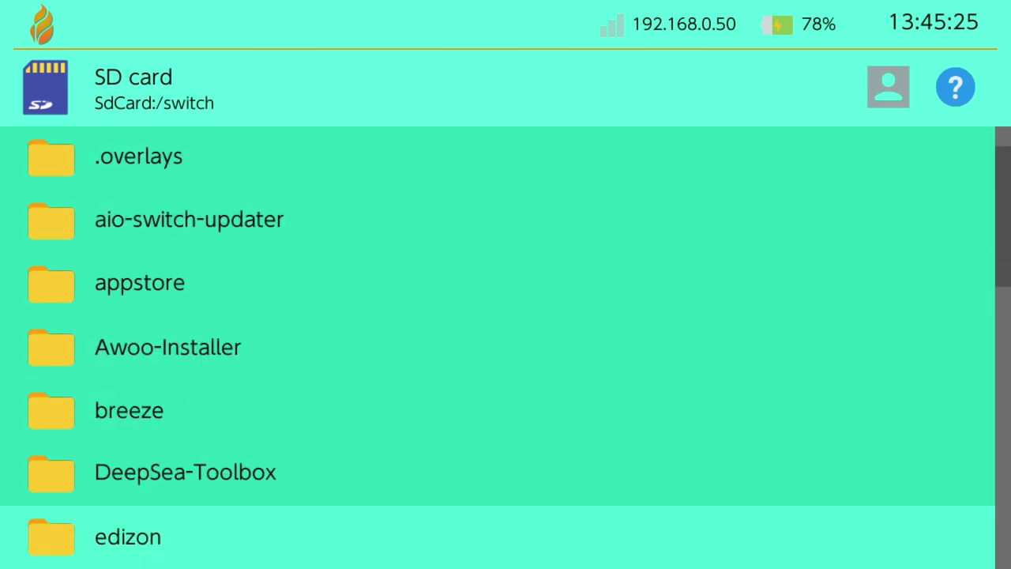
key("Up")
key("Return")
key("Down")
key("Down")
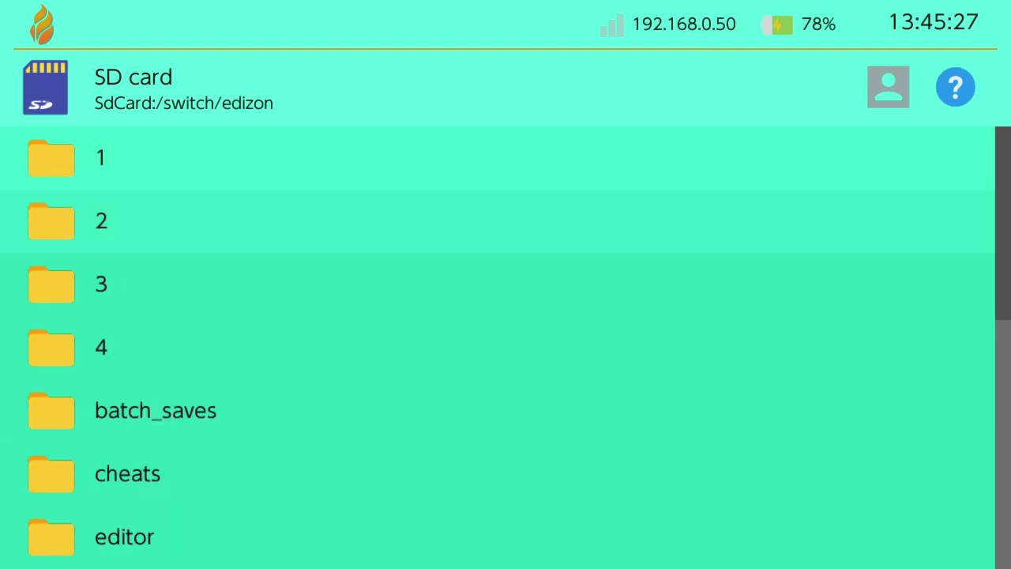
key("Down")
key("Down")
key("Down")
key("Up")
- View the 20210817_124306 backup in batch_saves, browse cheats and editor, then go up to switch
key("Return")
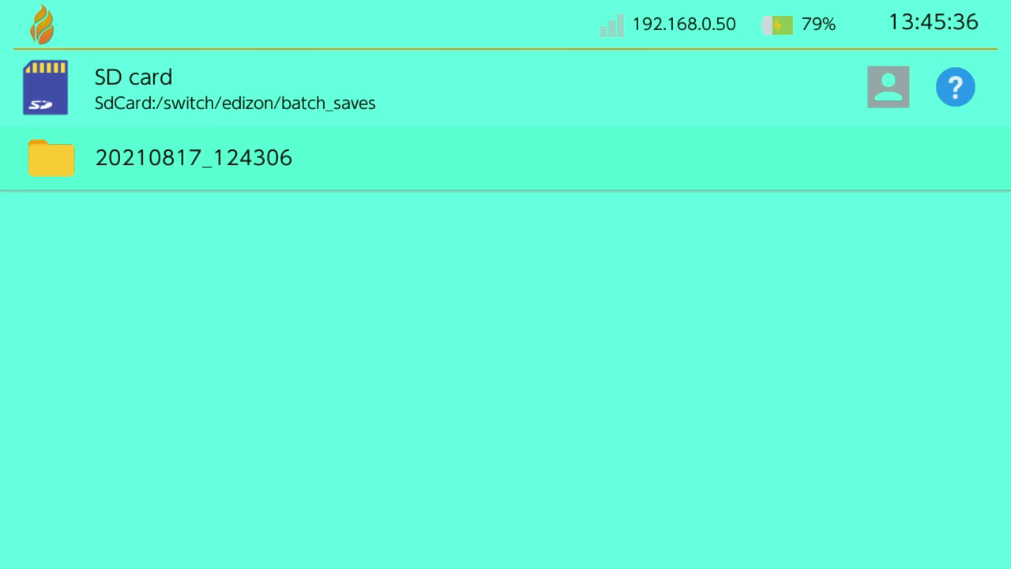
key("Escape")
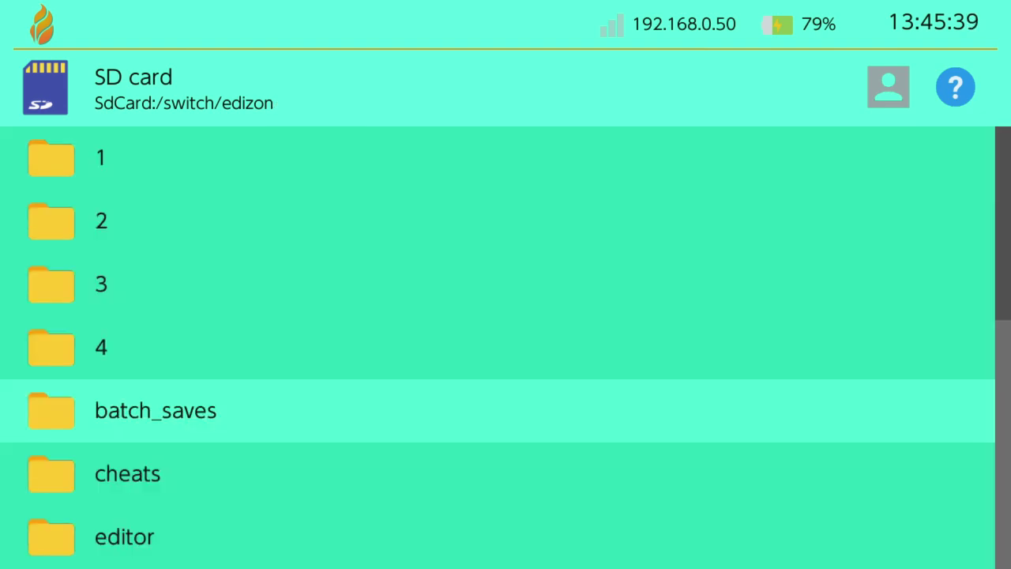
key("Down")
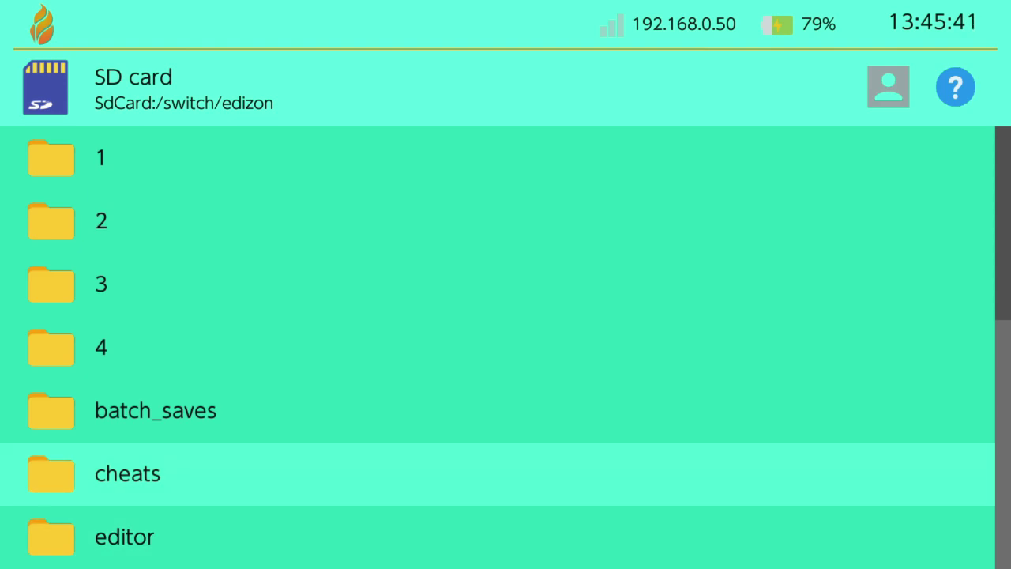
key("Up")
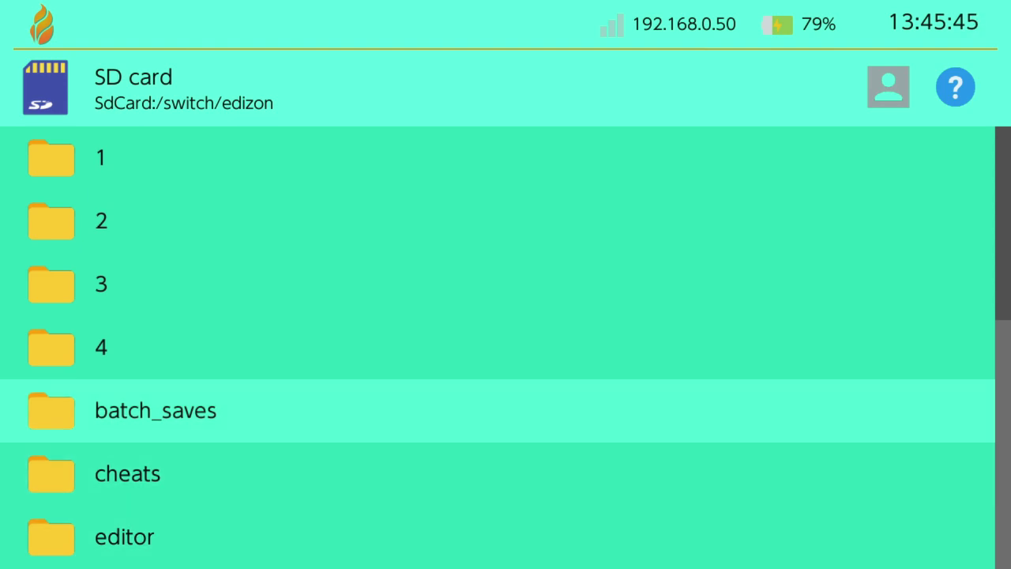
key("Down")
key("Down")
key("Down")
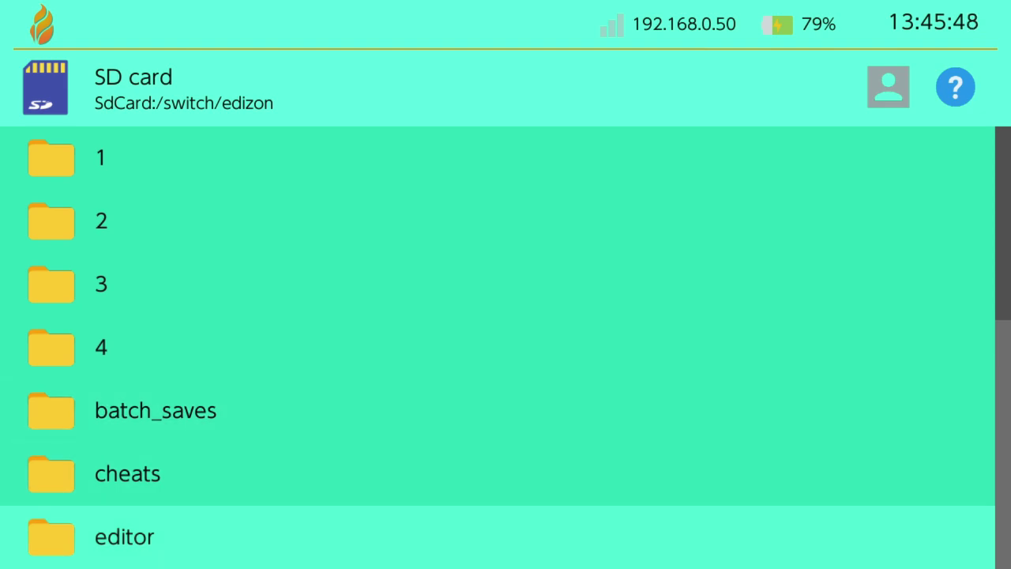
key("Up")
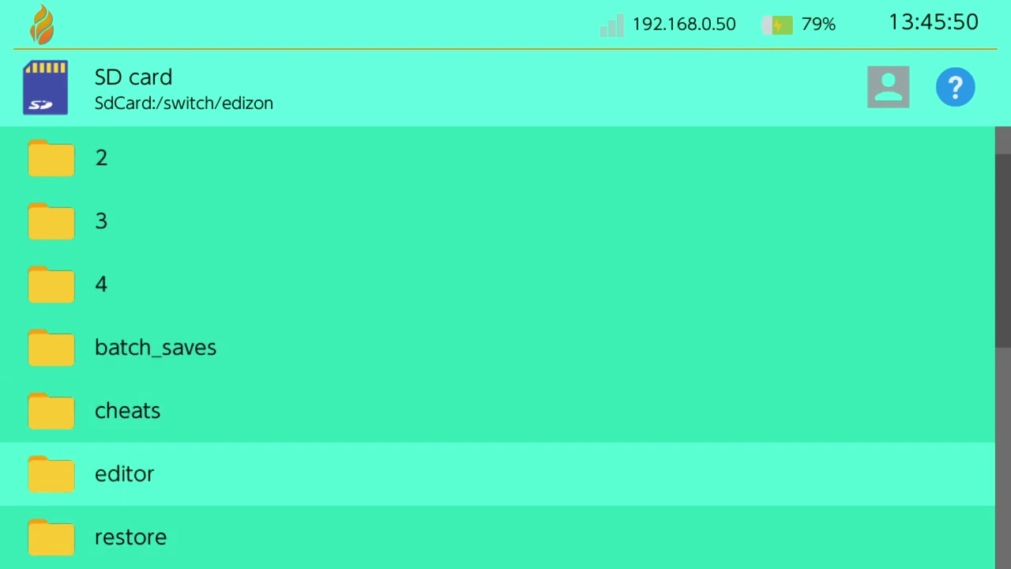
key("Escape")
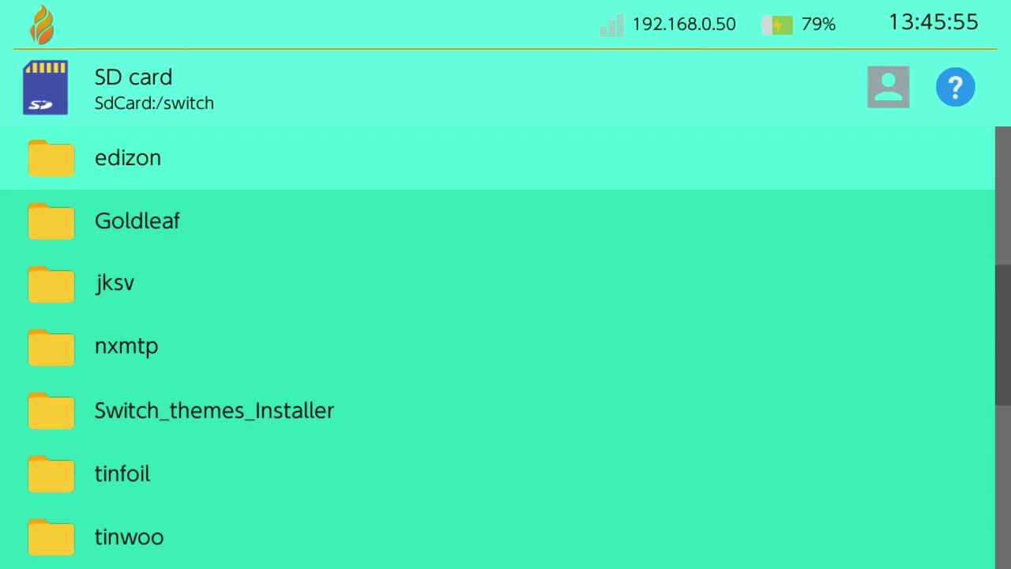
key("Escape")
key("Escape")
- Leave Goldleaf via the HOME Menu, open hbmenu through Album, and launch EdiZon SE
key("Right")
key("Down")
key("Down")
key("Right")
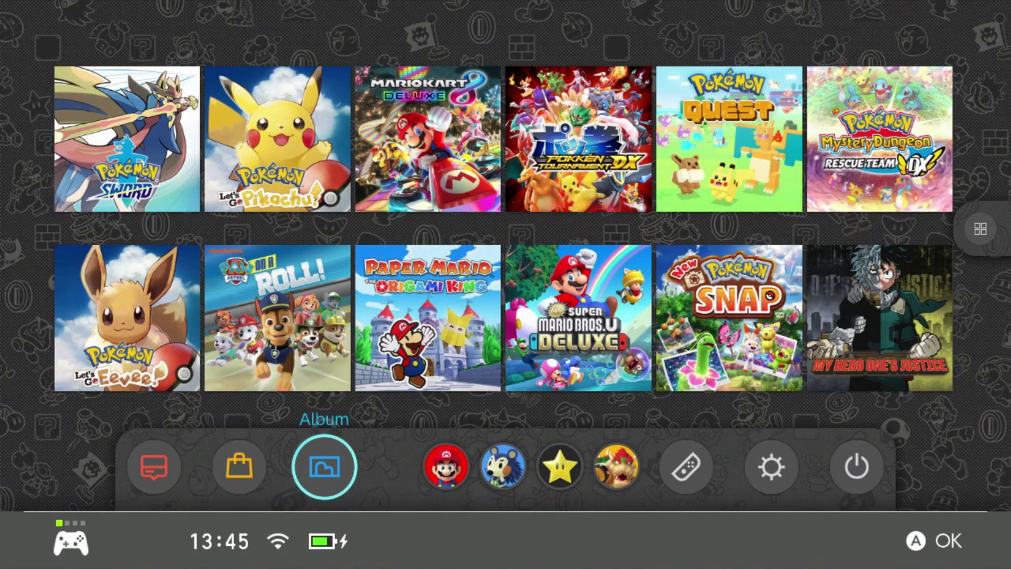
key("Return")
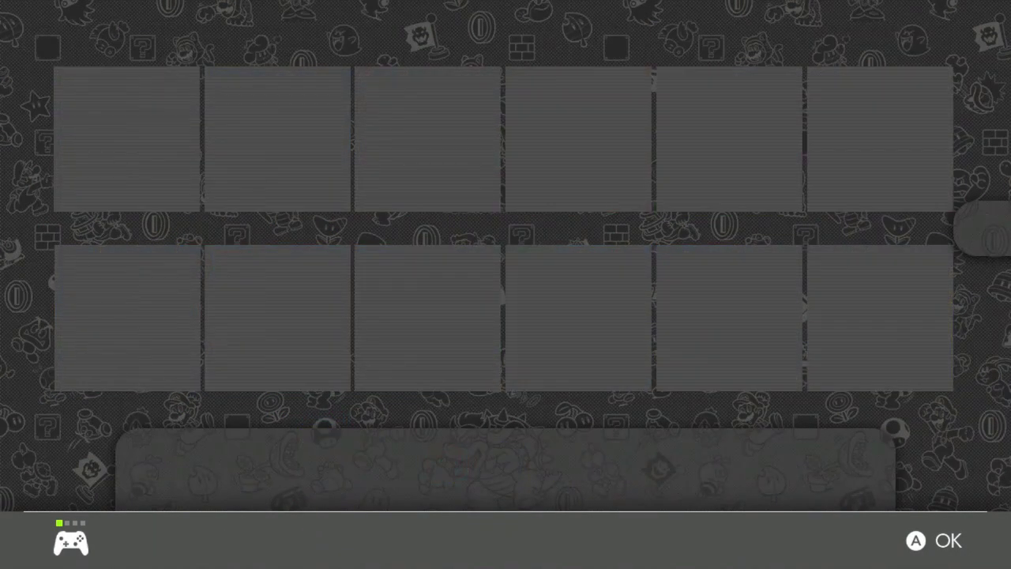
key("Right")
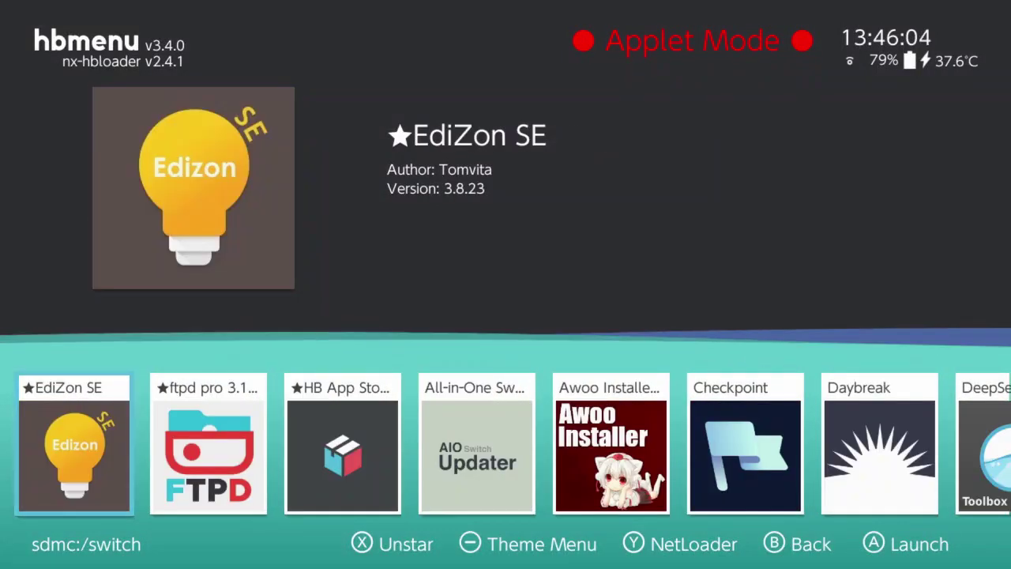
key("Return")
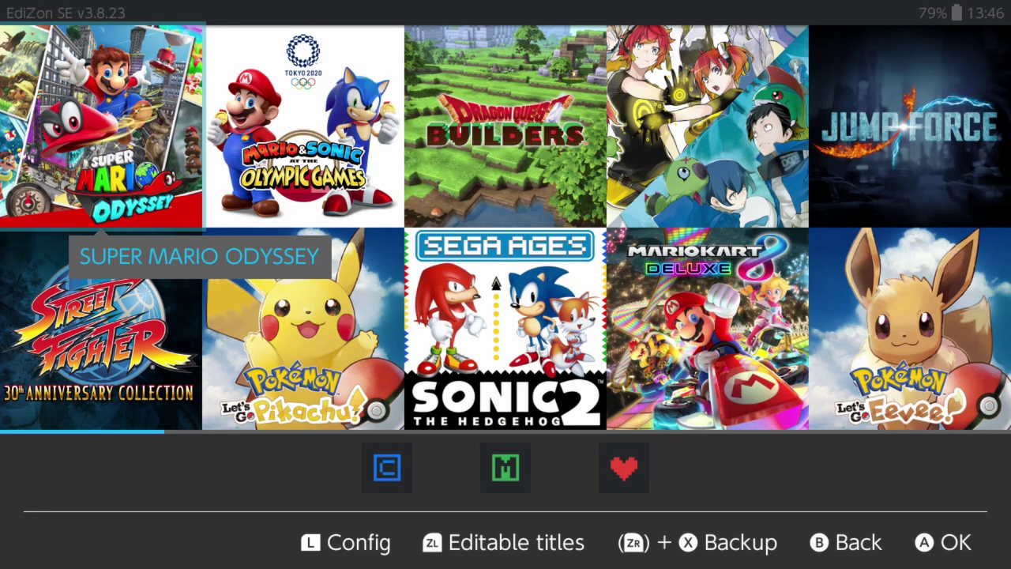
key("Down")
key("Down")
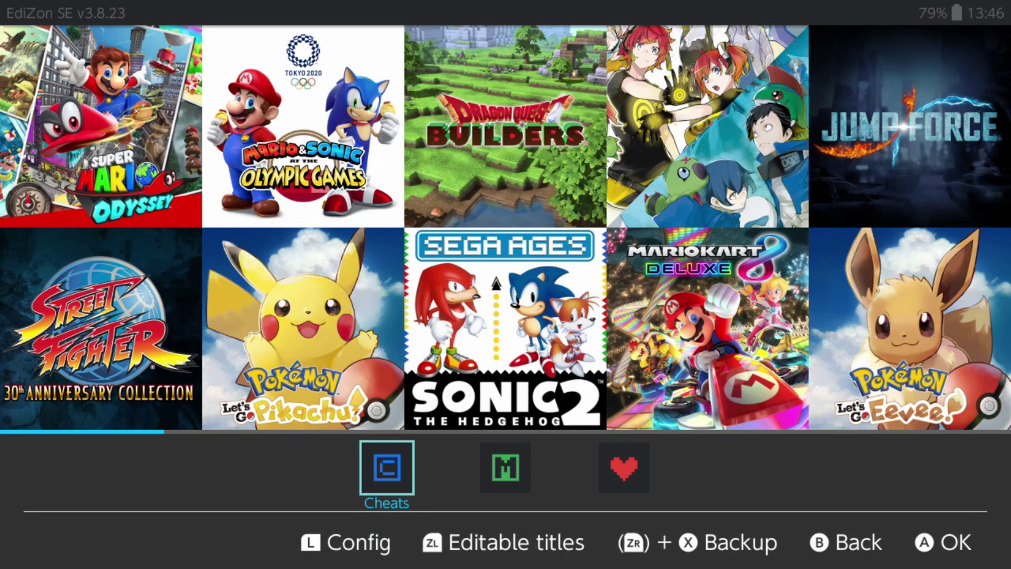
key("Up")
key("Right")
key("Up")
key("Down")
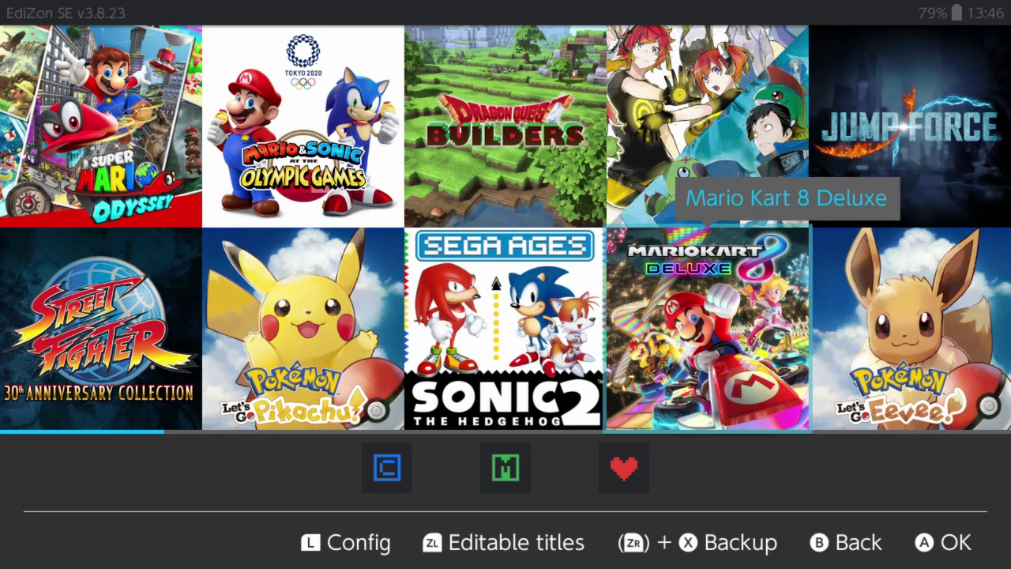
key("Right")
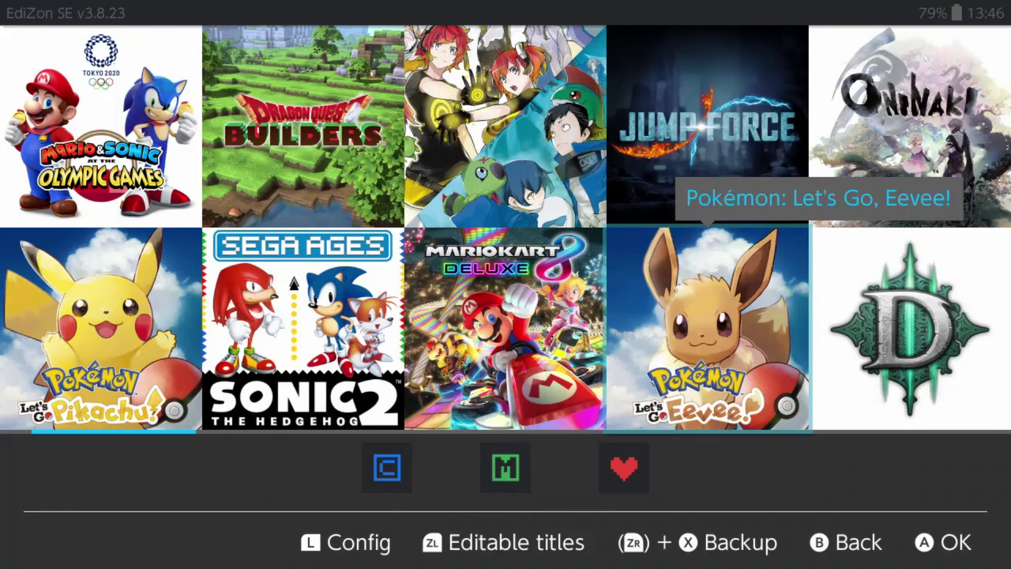
key("Left")
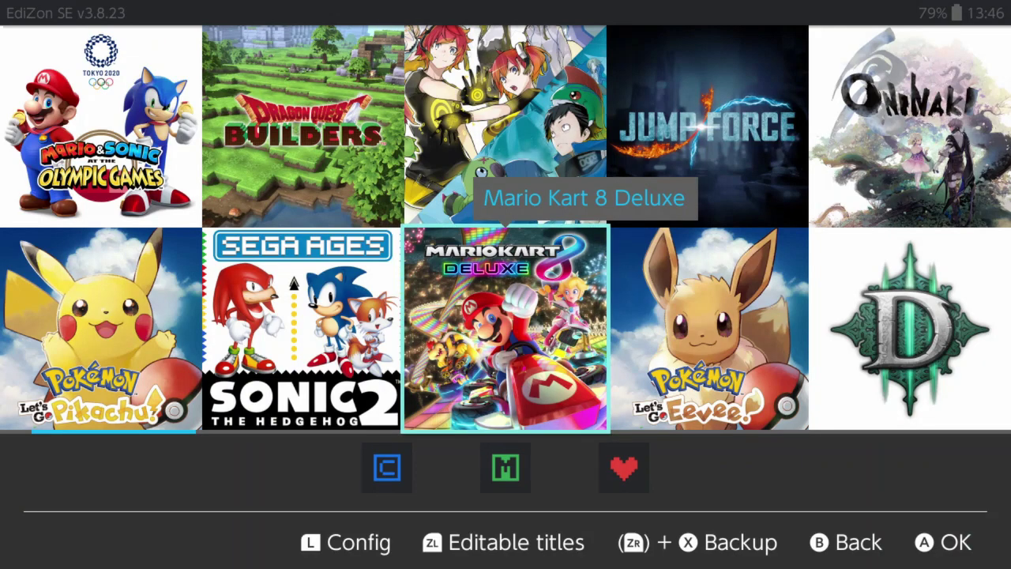
key("Up")
key("Right")
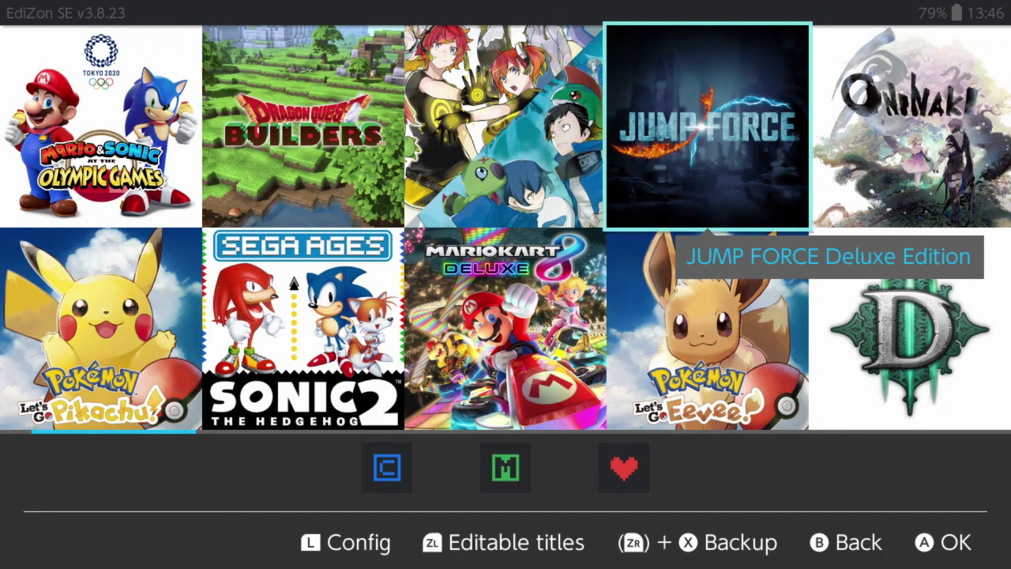
key("Left")
key("Left")
key("Left")
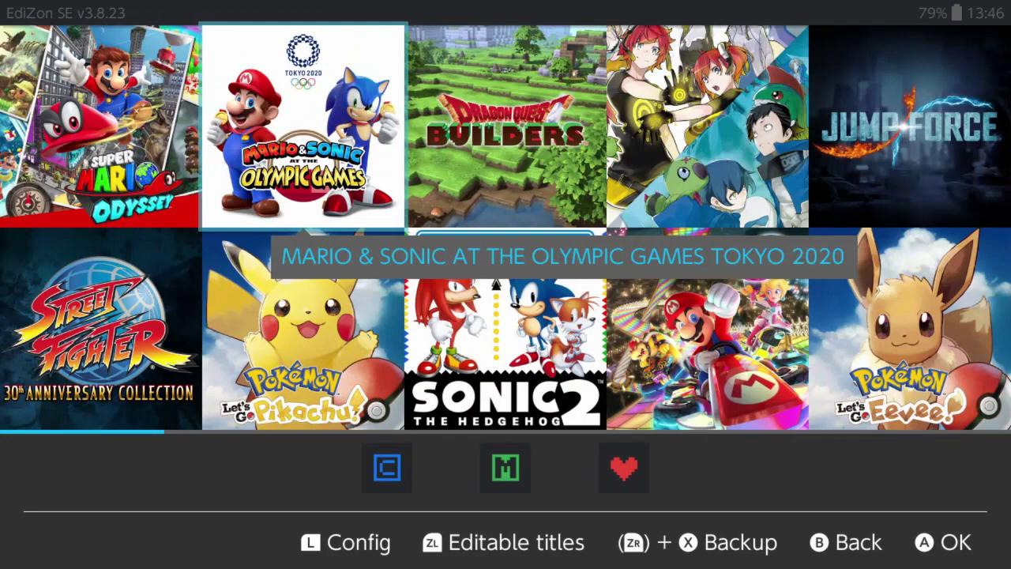